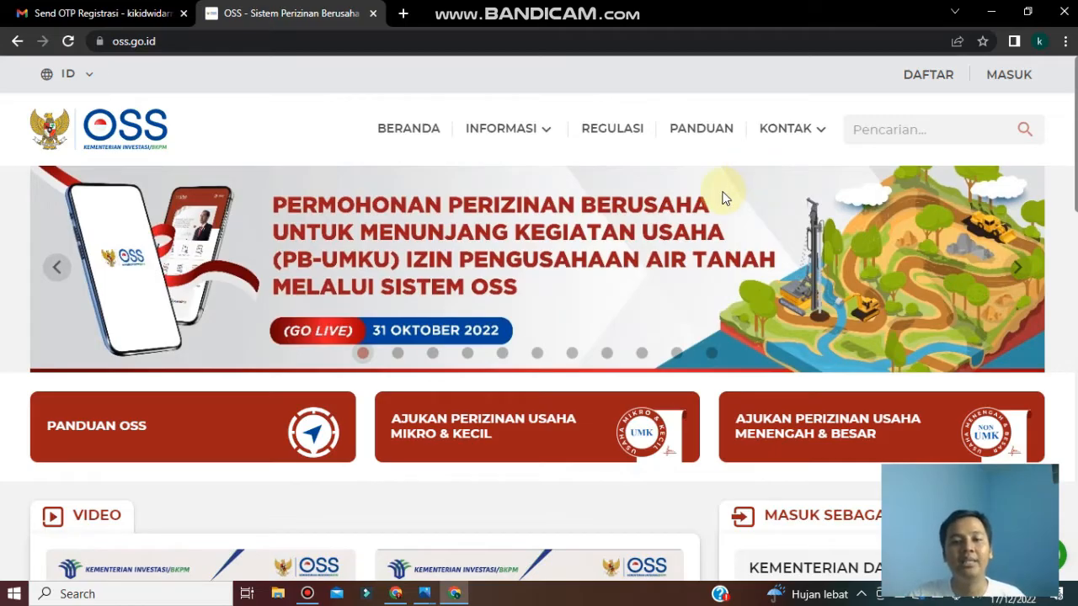
Step: Open the DAFTAR registration form showing the UMK and Non UMK business-scale options
click(930, 78)
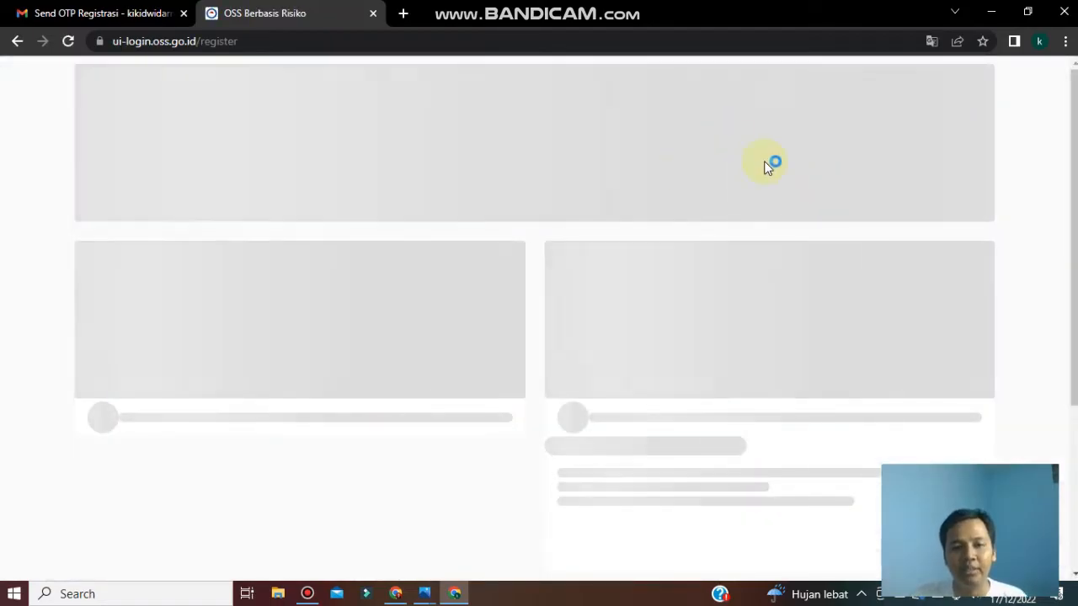
scroll(489, 260, down, 2)
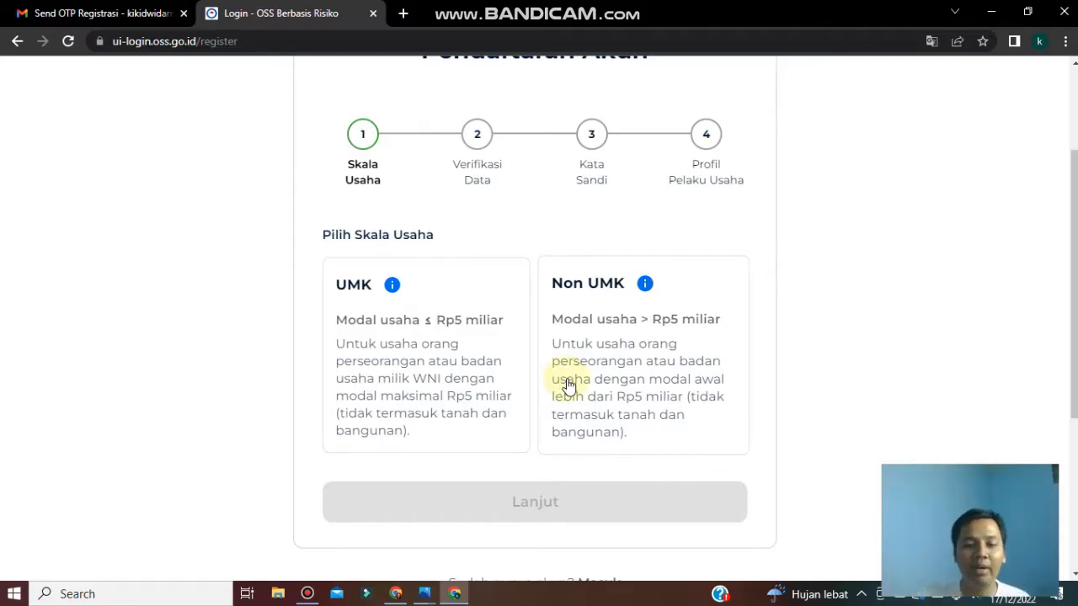
Step: Choose the UMK scale and register as a Badan Usaha of type Yayasan
click(399, 350)
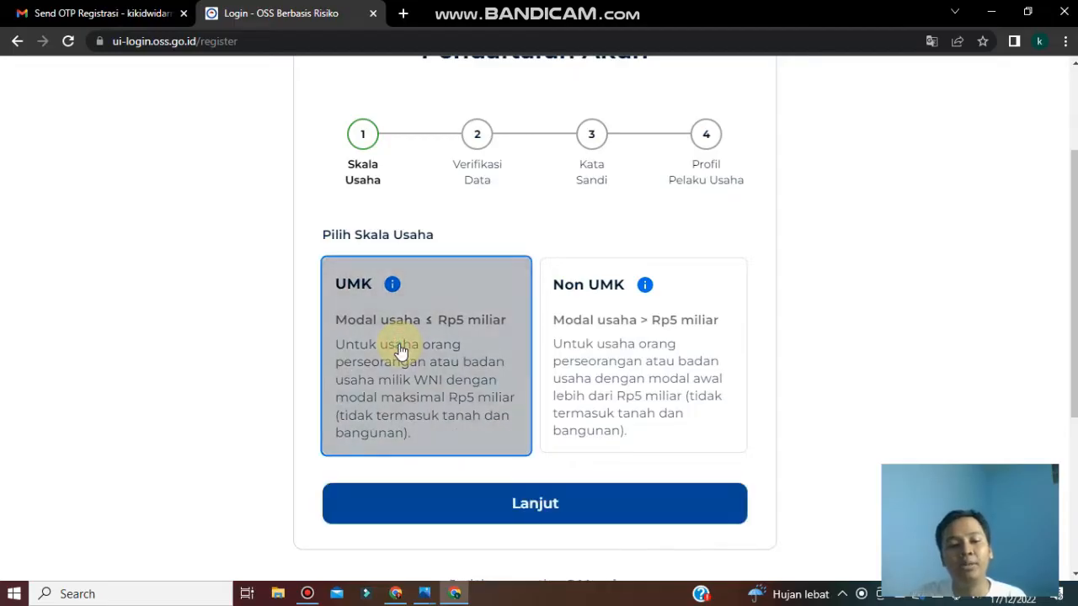
click(553, 511)
scroll(511, 440, down, 1)
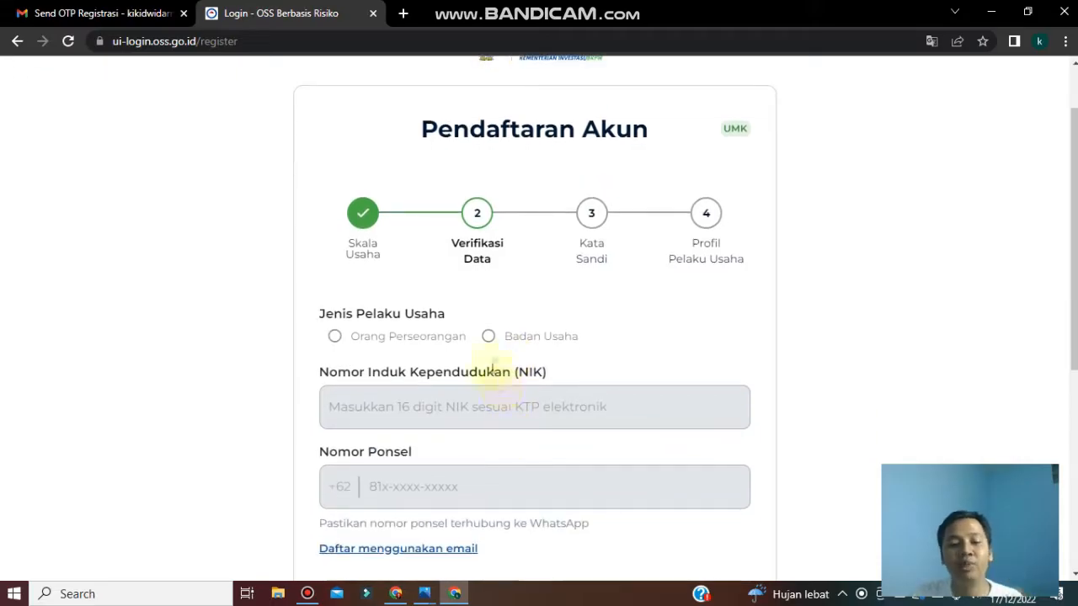
click(490, 336)
scroll(493, 333, down, 2)
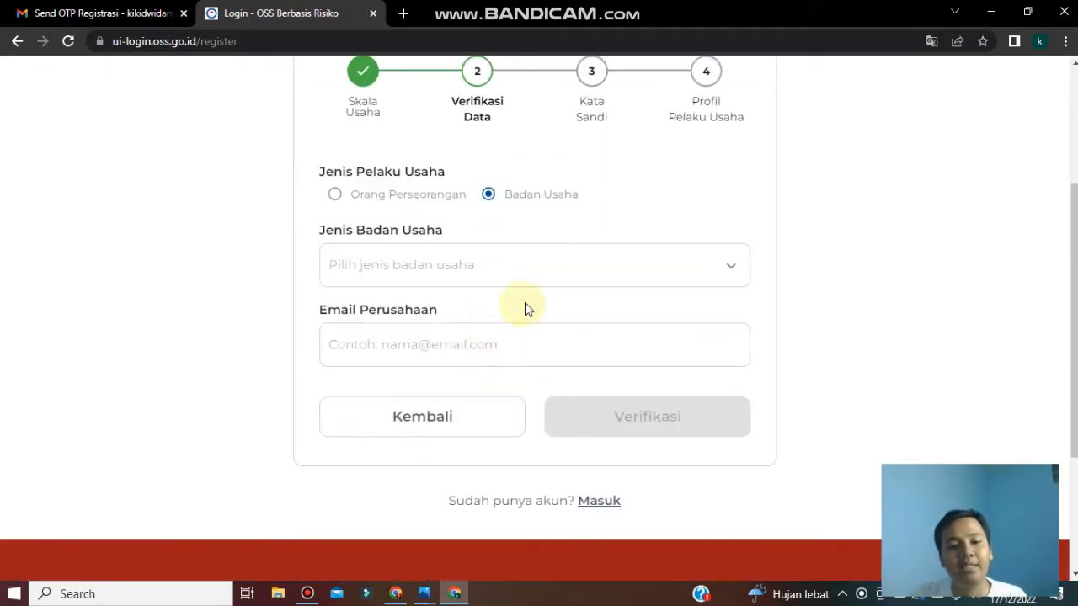
click(544, 261)
scroll(536, 361, down, 5)
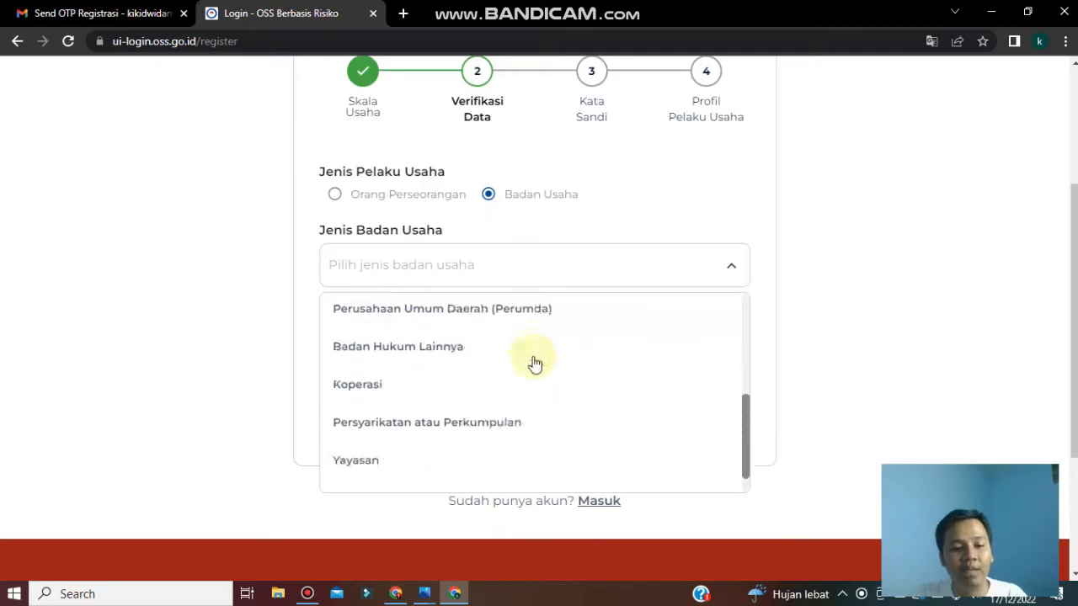
click(452, 463)
Step: Paste the company e-mail address and submit it for verification
click(466, 345)
key(ctrl+v)
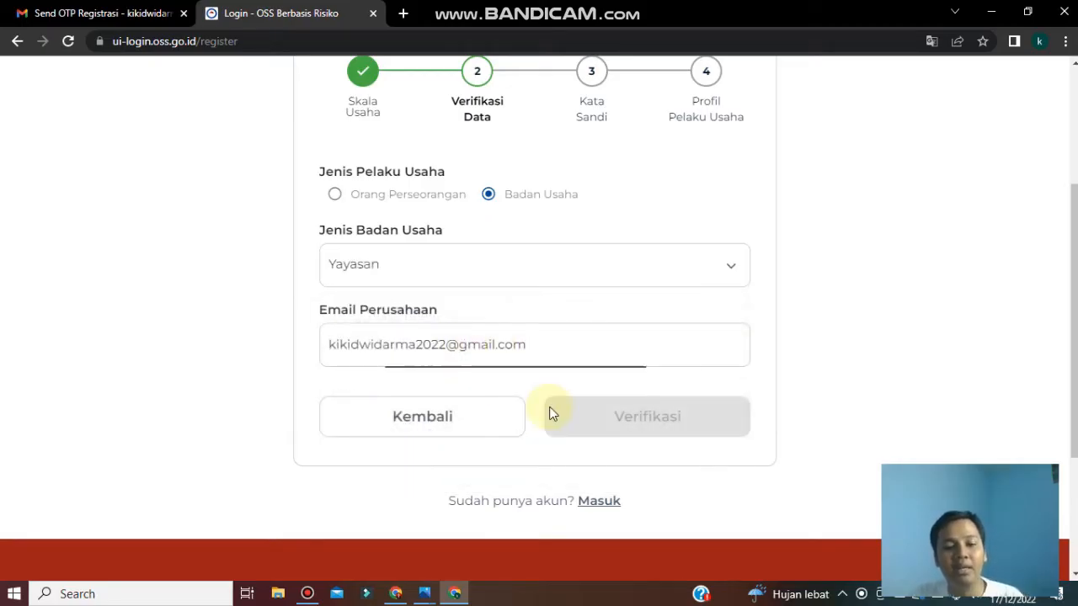
click(589, 427)
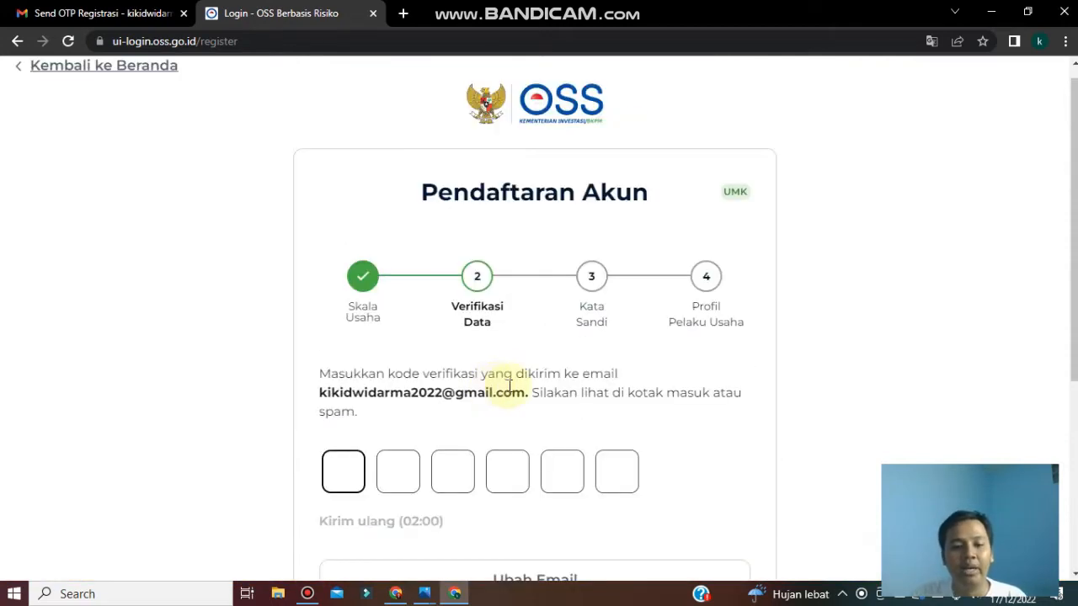
Step: Read the code from the newest Send OTP Registrasi e-mail in Gmail and enter it in OSS
click(101, 13)
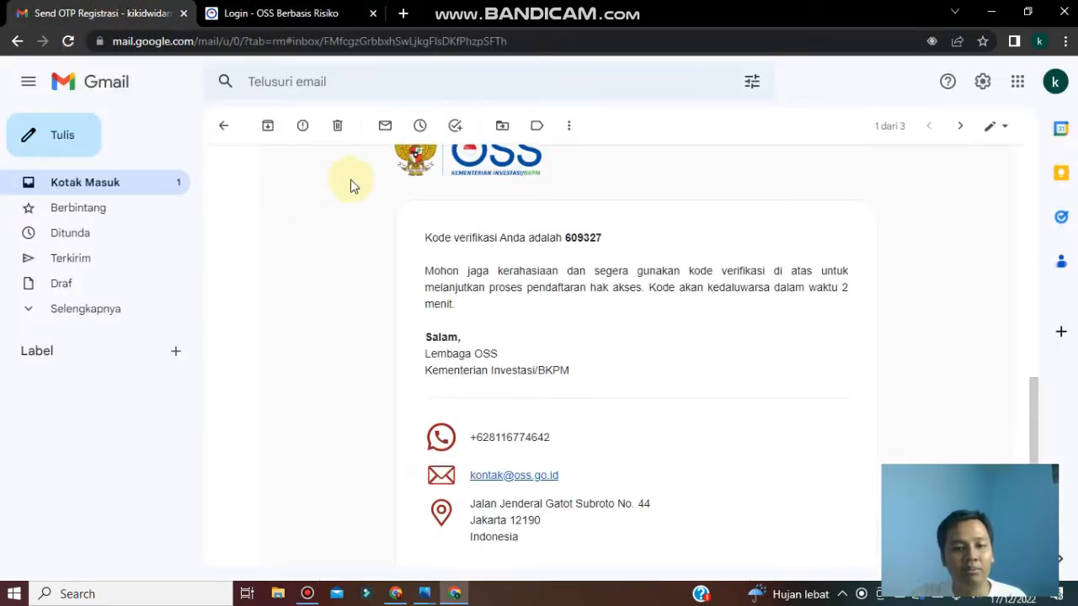
scroll(353, 187, down, 3)
scroll(354, 187, up, 3)
click(223, 126)
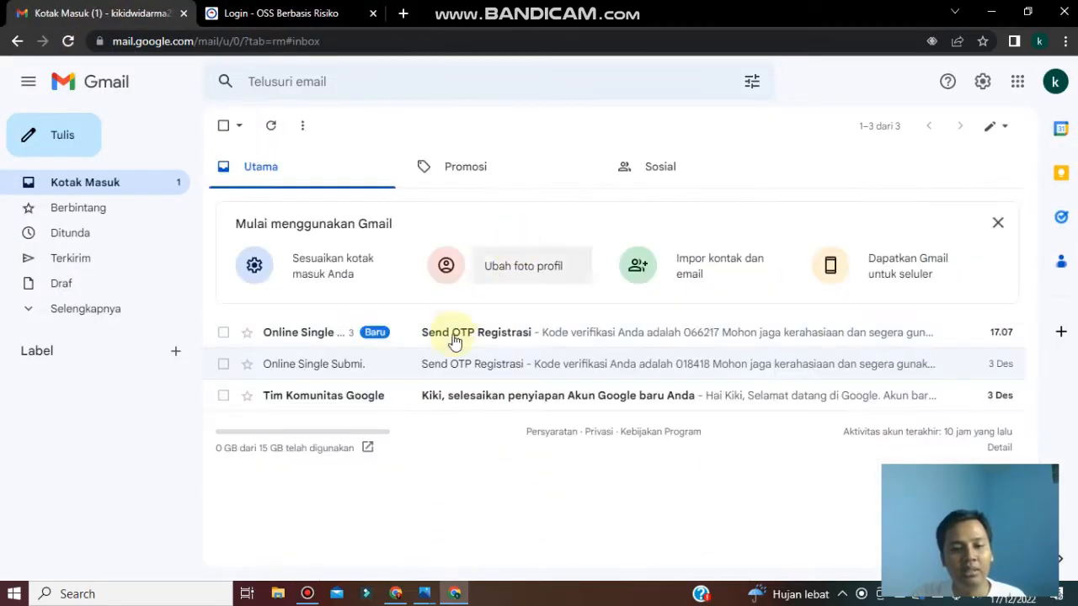
click(494, 337)
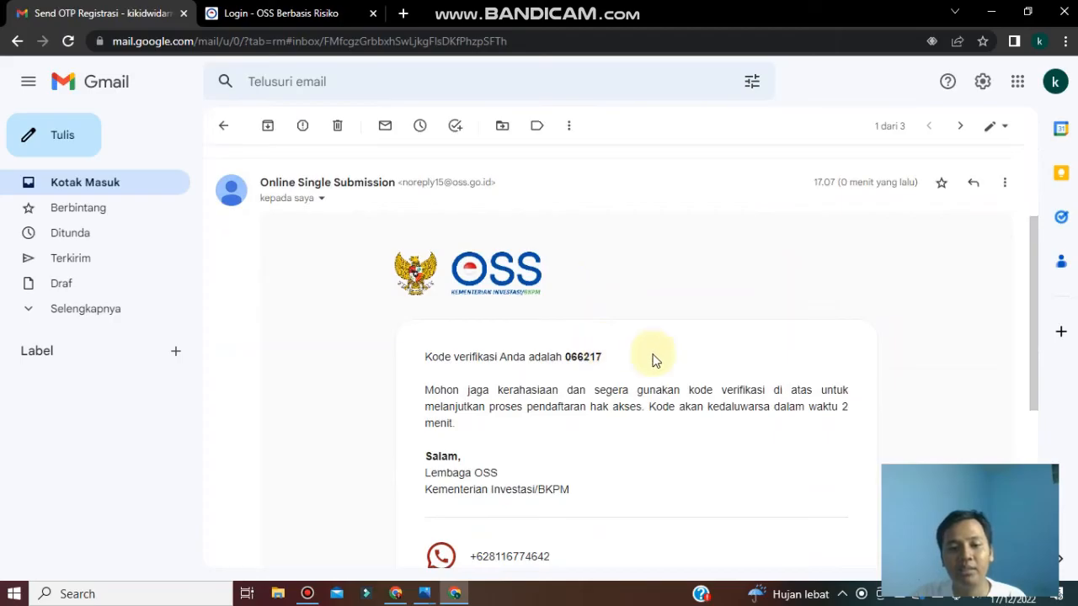
click(301, 15)
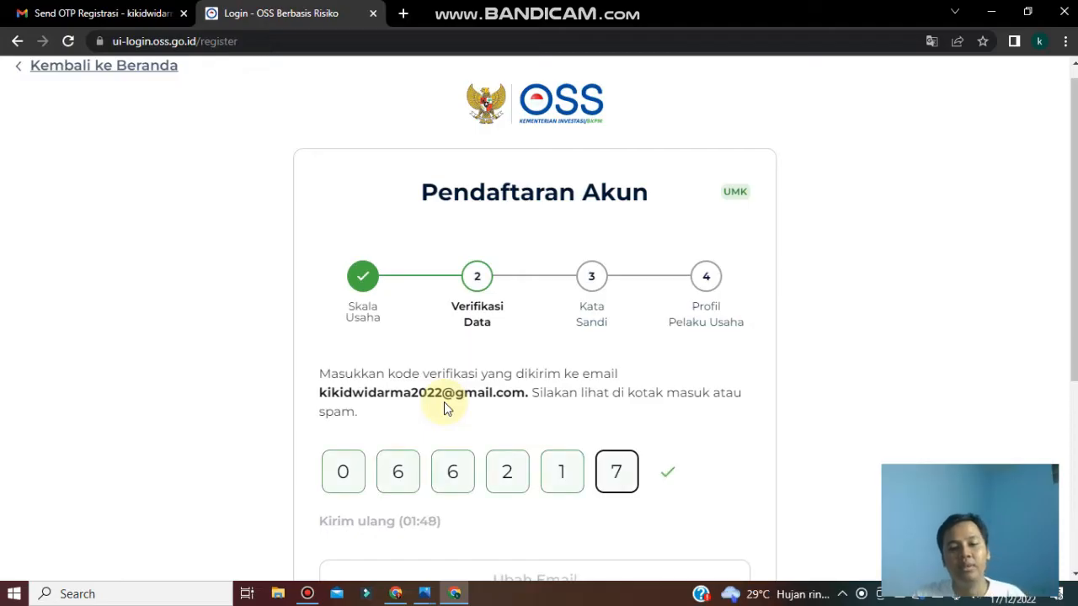
Step: Set and confirm the account password, then continue to Profil Pelaku Usaha
scroll(446, 404, down, 2)
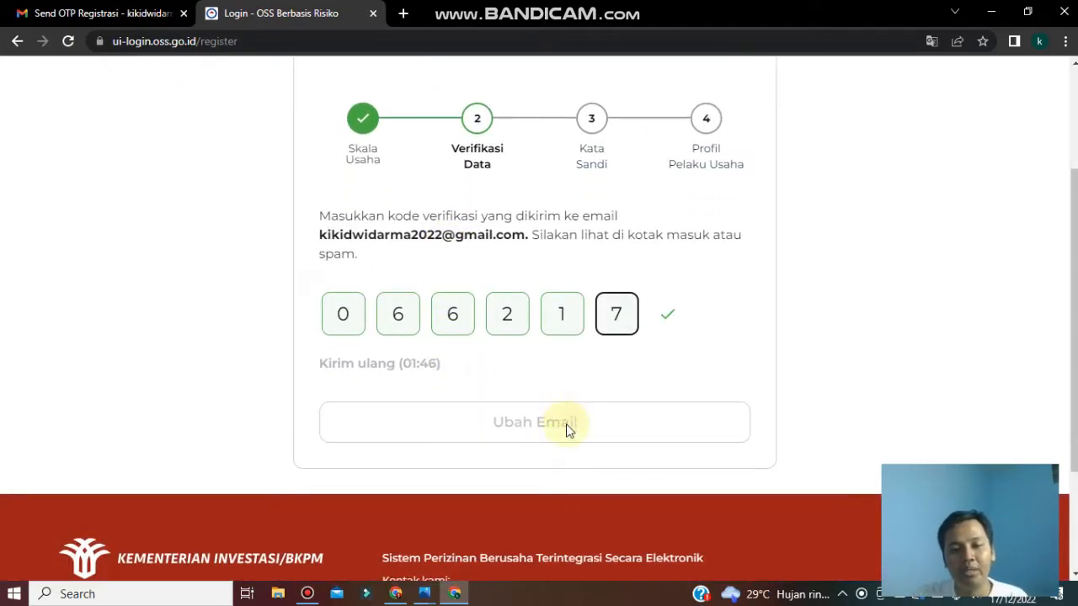
click(424, 268)
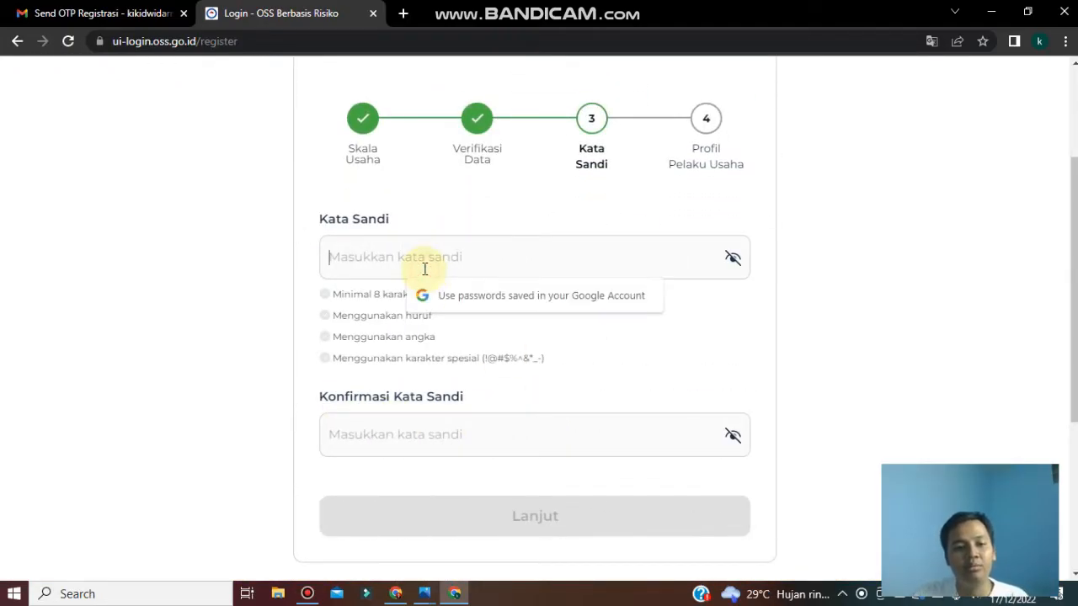
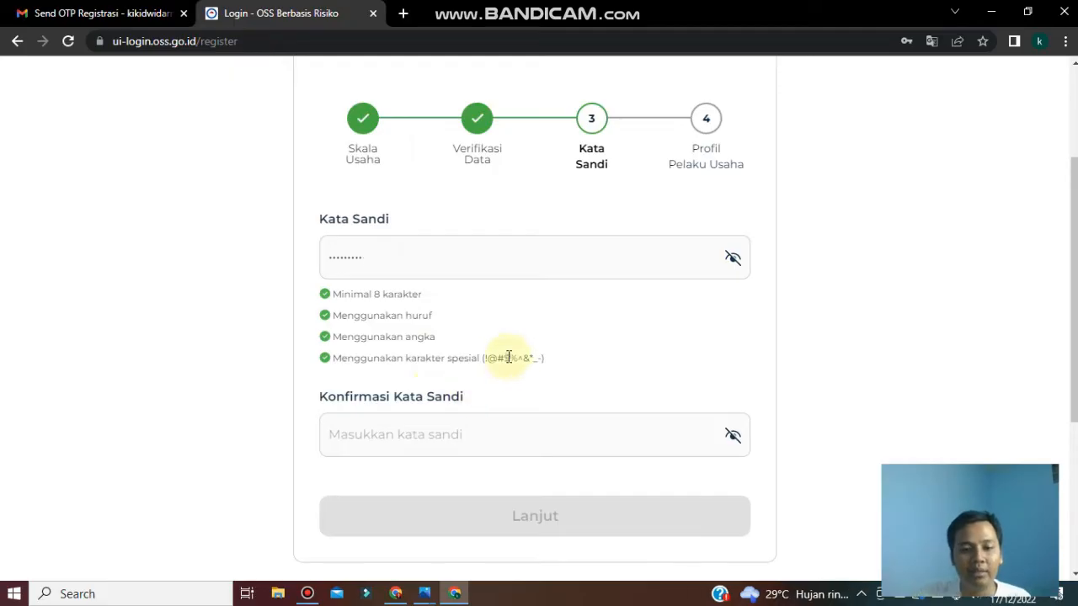
drag(484, 357, 545, 358)
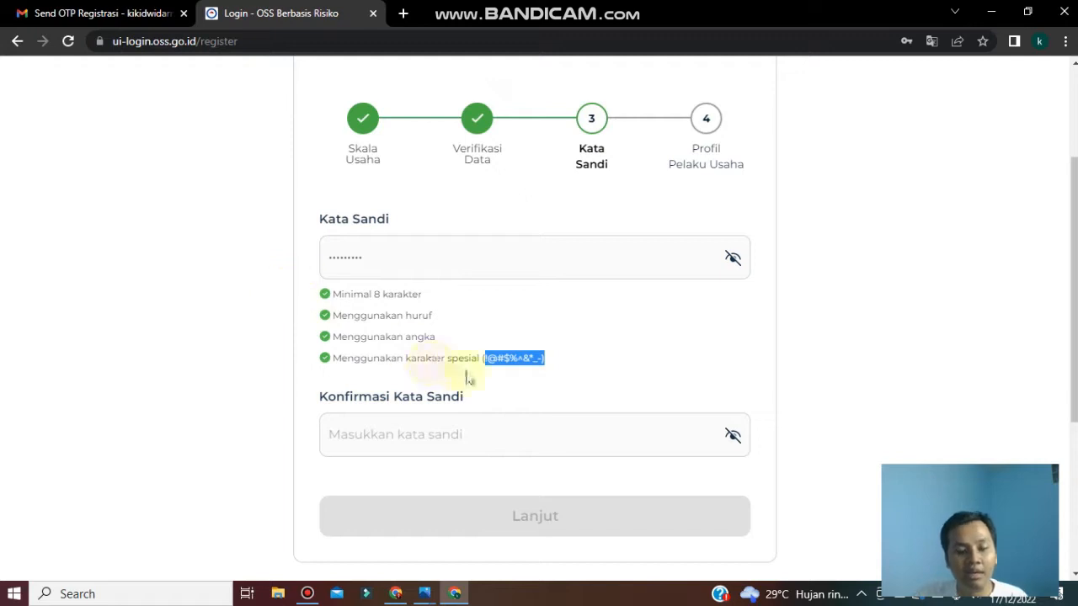
click(468, 444)
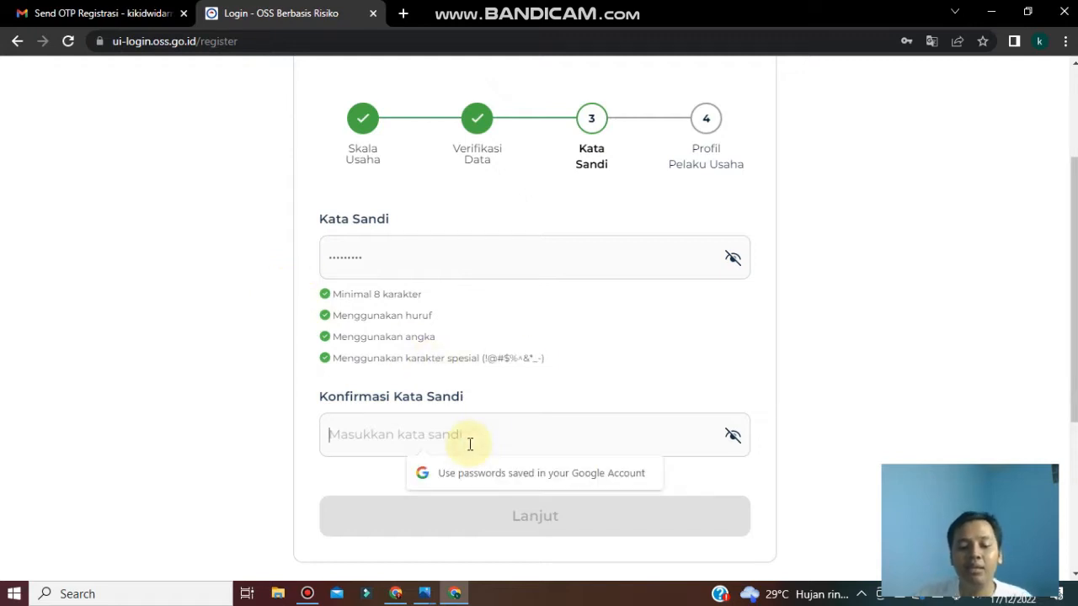
text(**********)
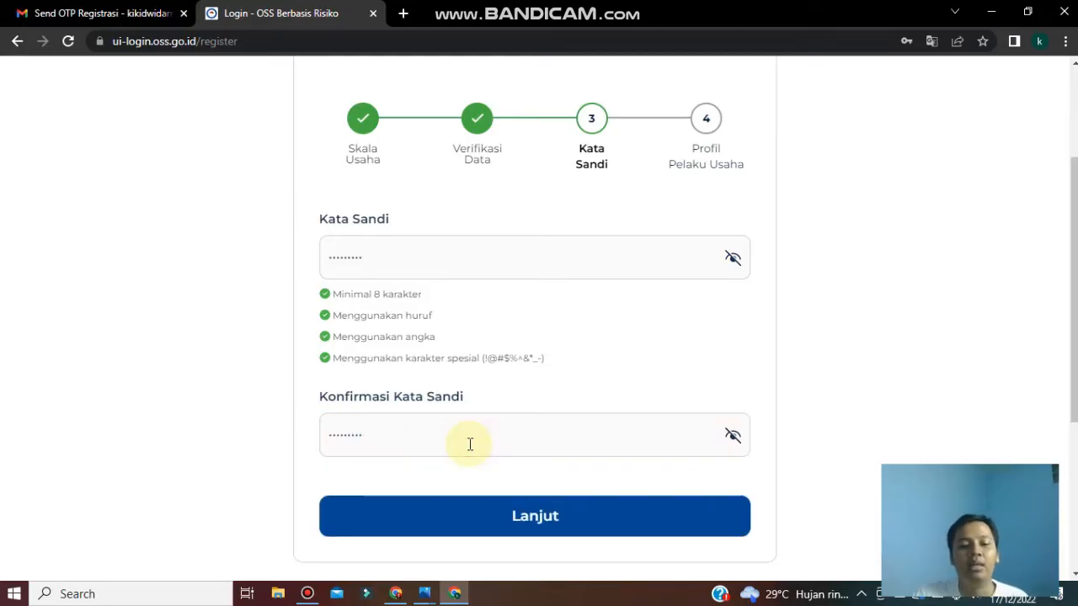
click(493, 513)
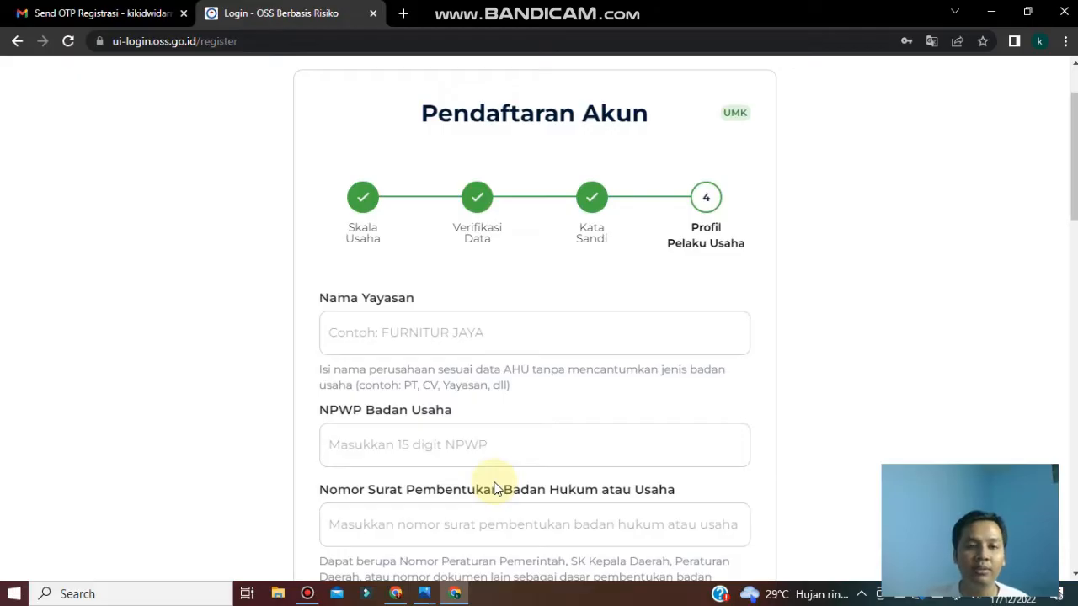
Step: Go through the foundation name, business NPWP, formation document and phone number fields
click(389, 333)
scroll(390, 333, down, 2)
click(427, 298)
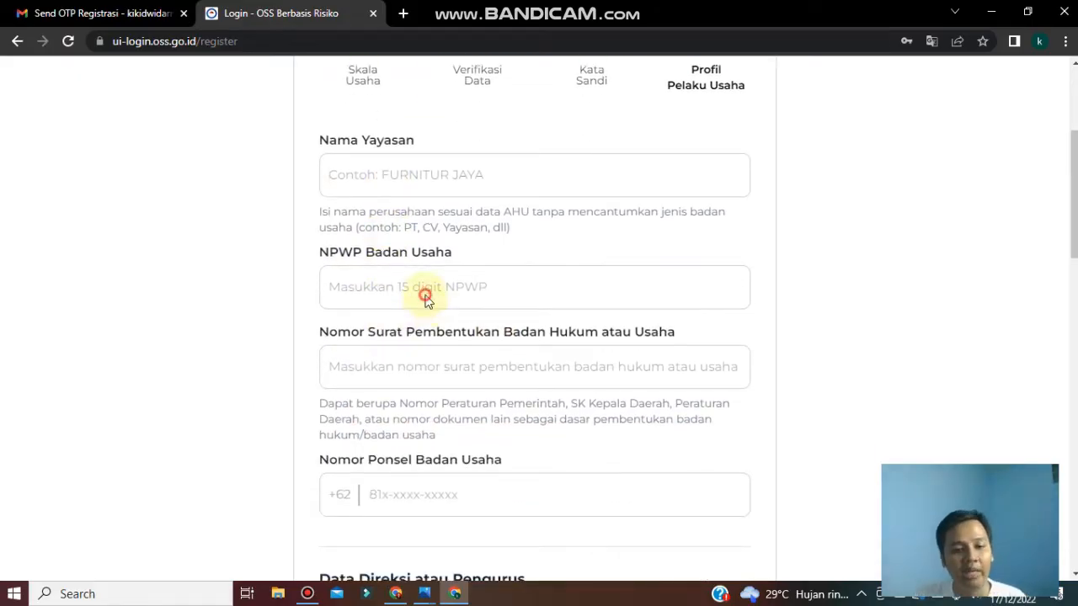
click(404, 352)
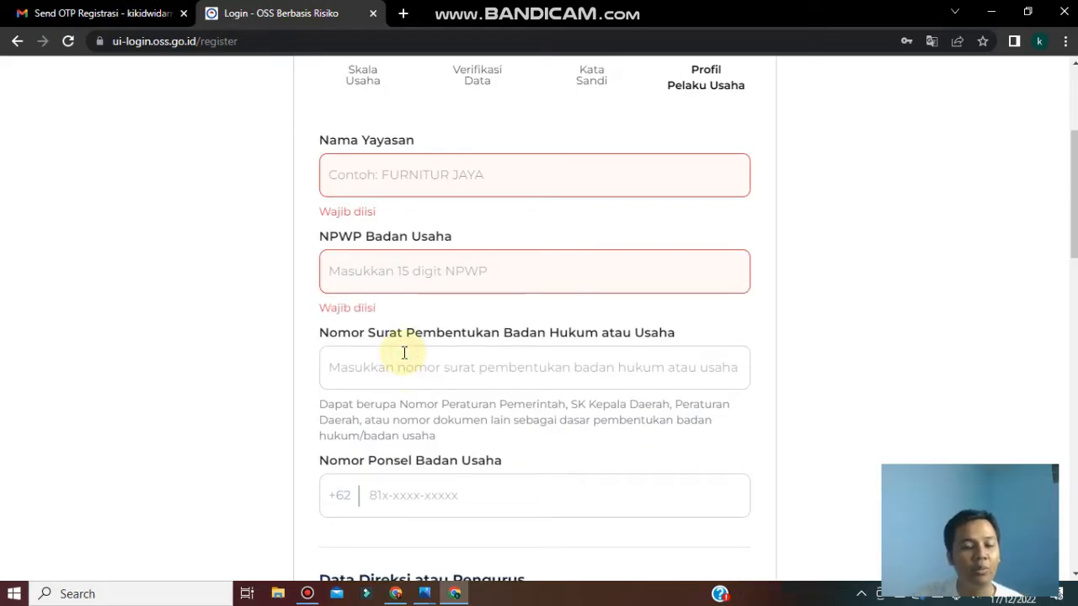
scroll(405, 354, down, 1)
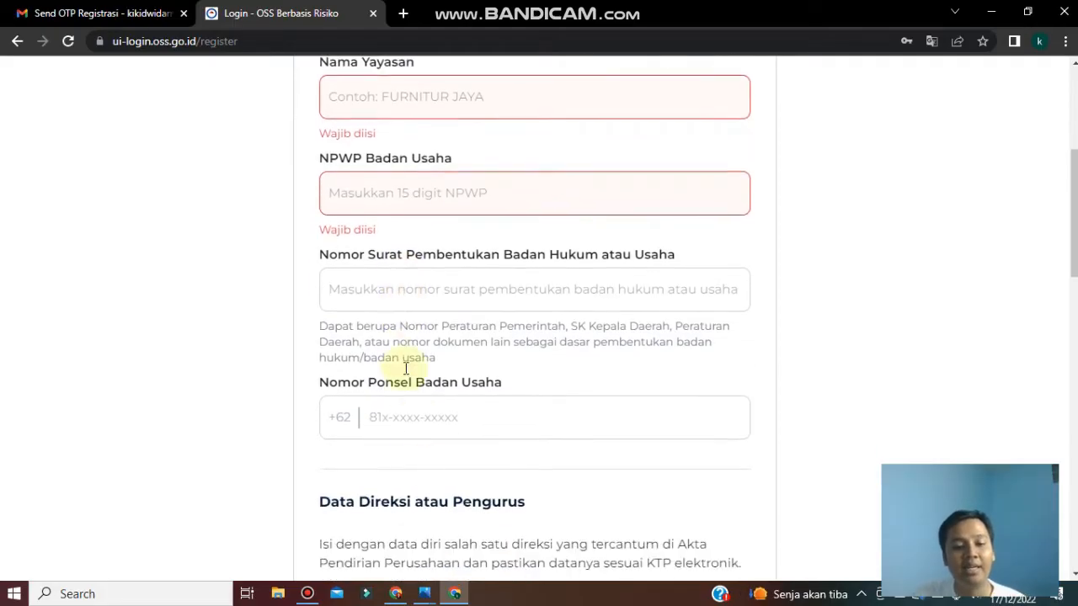
click(418, 421)
scroll(417, 421, down, 5)
scroll(421, 298, up, 2)
scroll(426, 297, up, 2)
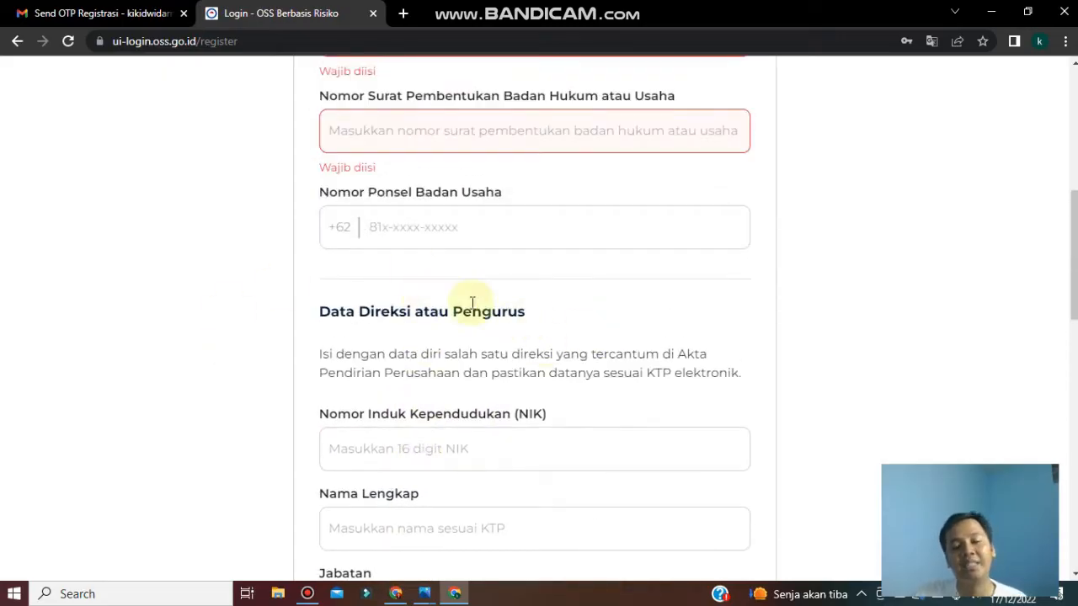
click(381, 335)
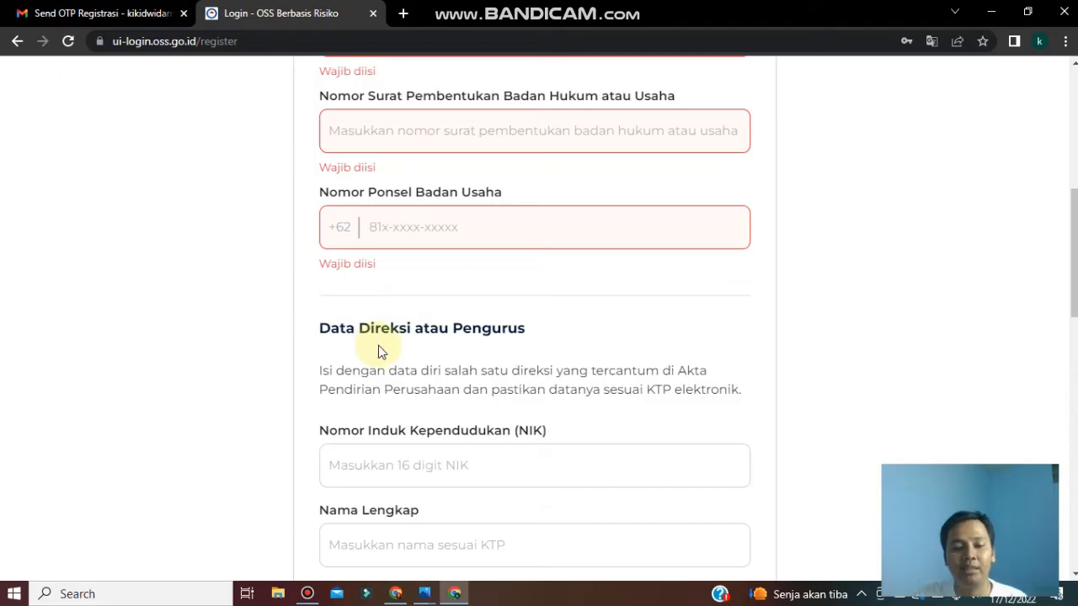
drag(451, 329, 527, 343)
scroll(528, 344, down, 2)
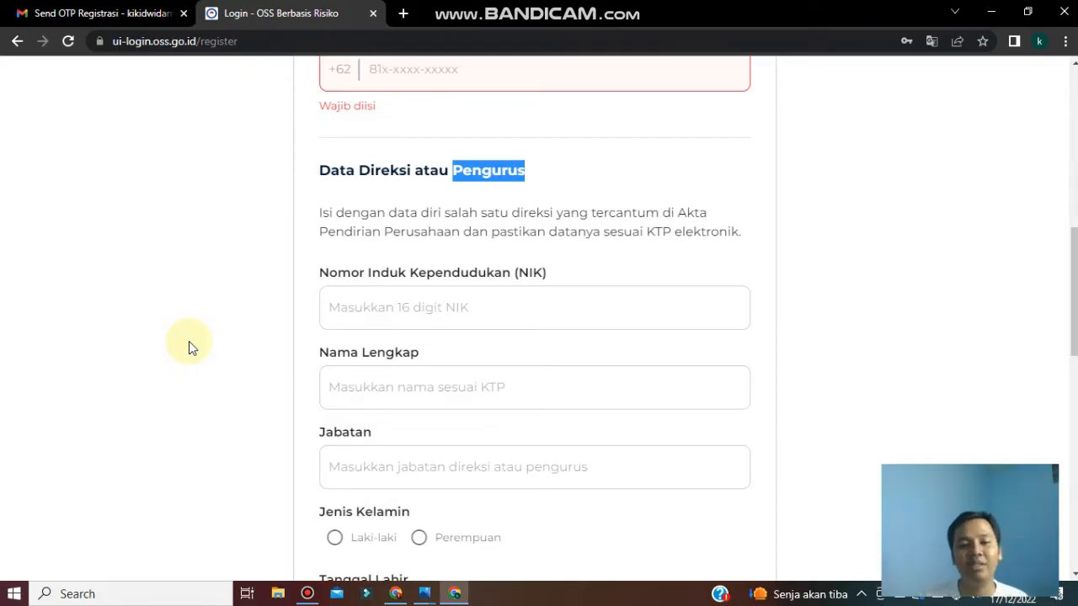
Step: Fill in the director's NIK and full name, and accept the terms and privacy policy
click(497, 314)
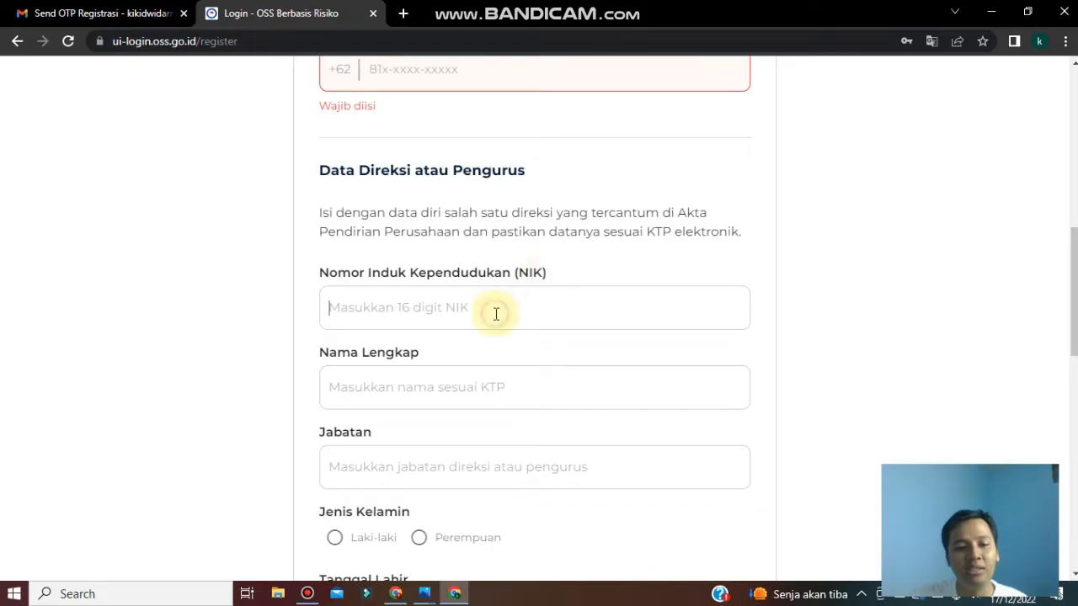
click(448, 390)
scroll(450, 413, down, 2)
scroll(458, 380, down, 3)
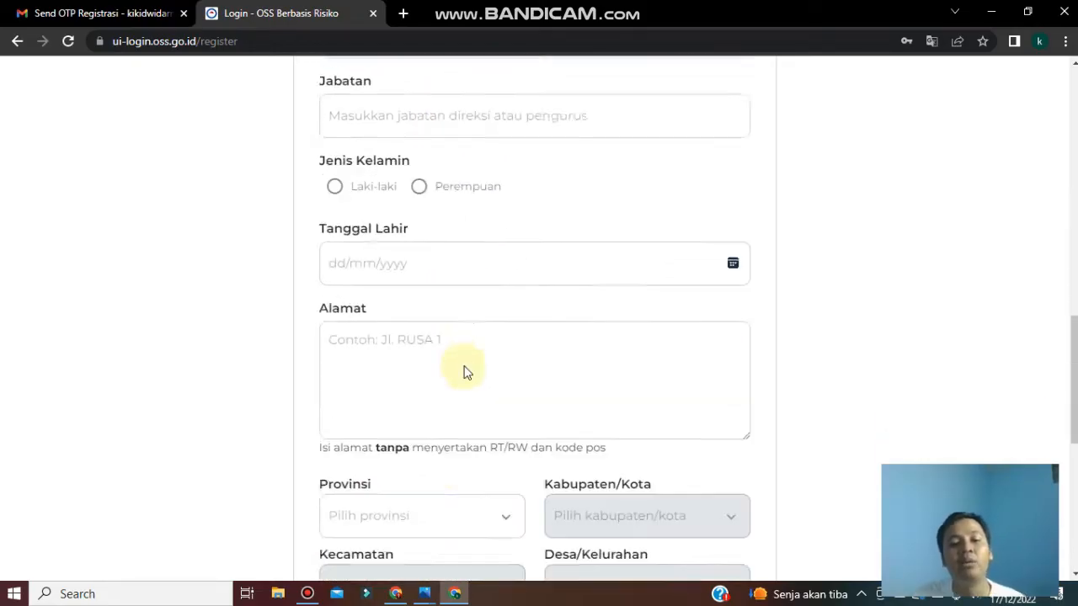
scroll(468, 373, down, 3)
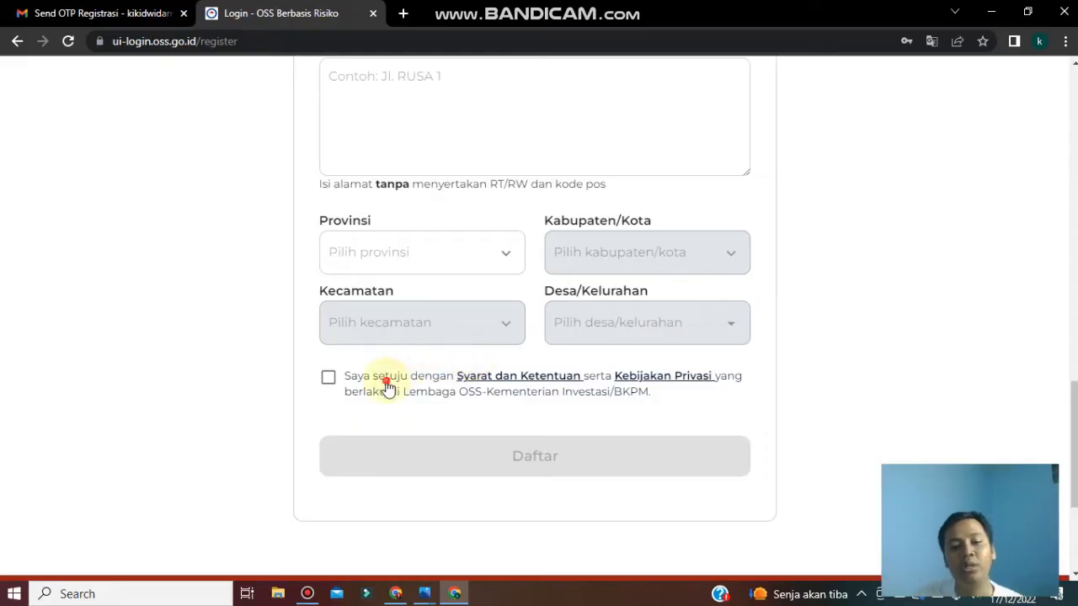
click(388, 386)
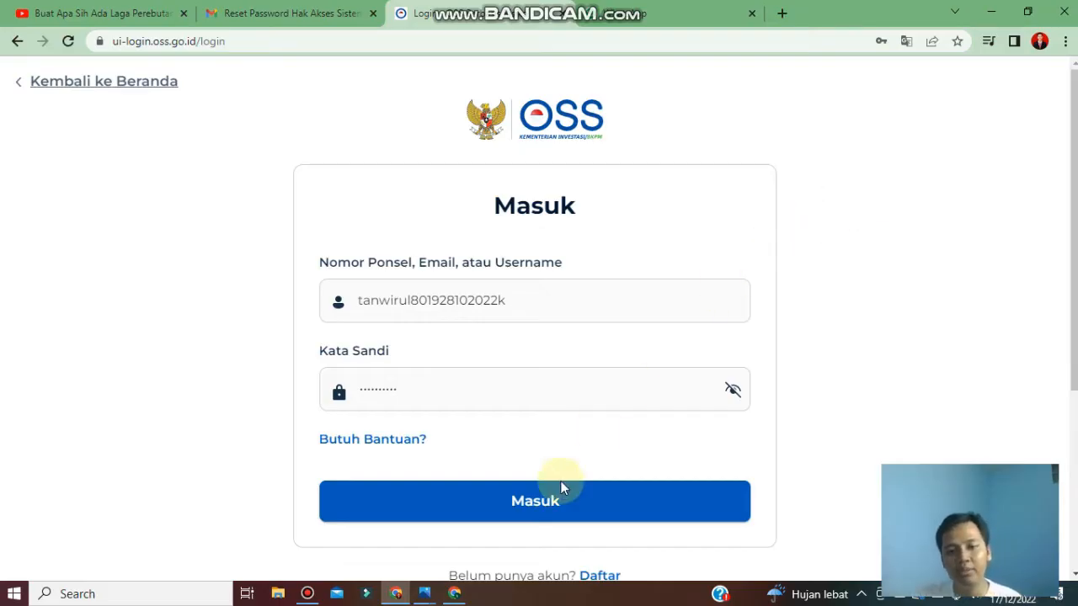
Step: Sign in to the OSS account and finish the introductory tour
click(560, 505)
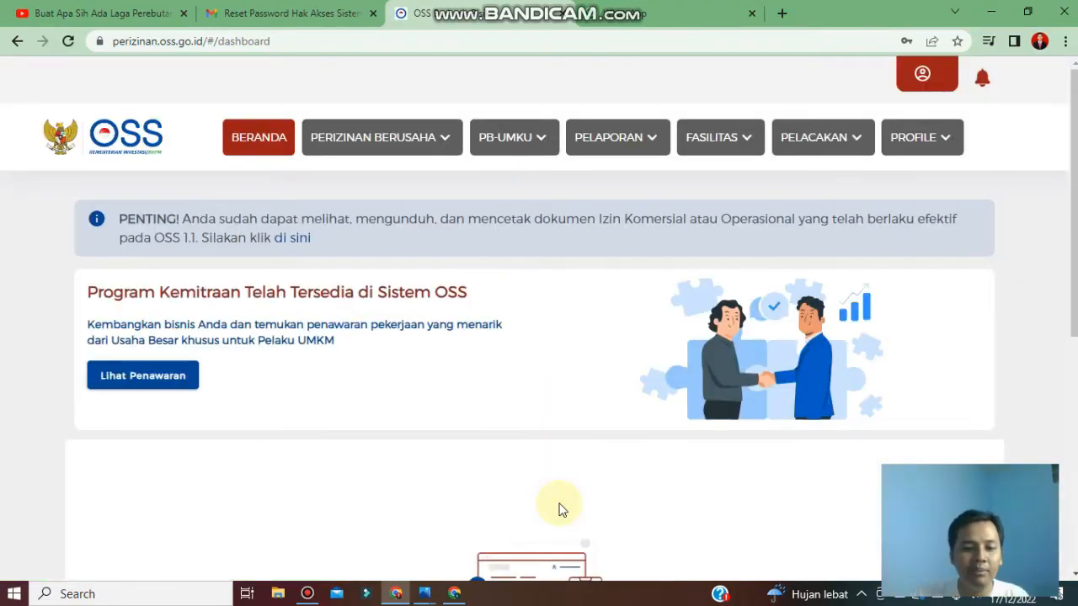
scroll(561, 508, down, 5)
click(546, 391)
click(547, 391)
click(547, 391)
click(547, 392)
click(547, 391)
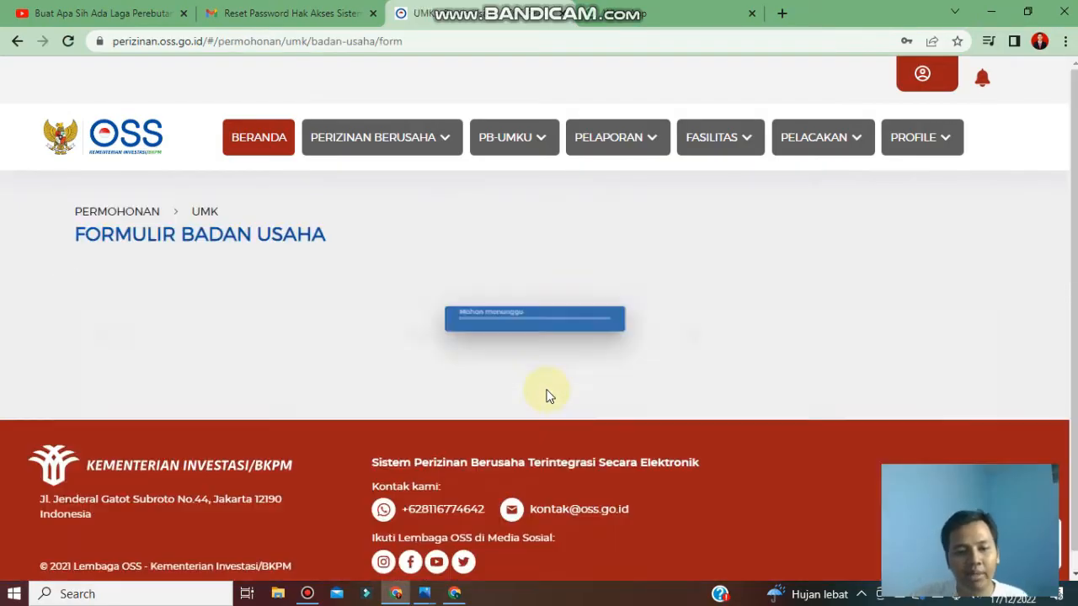
scroll(459, 410, down, 10)
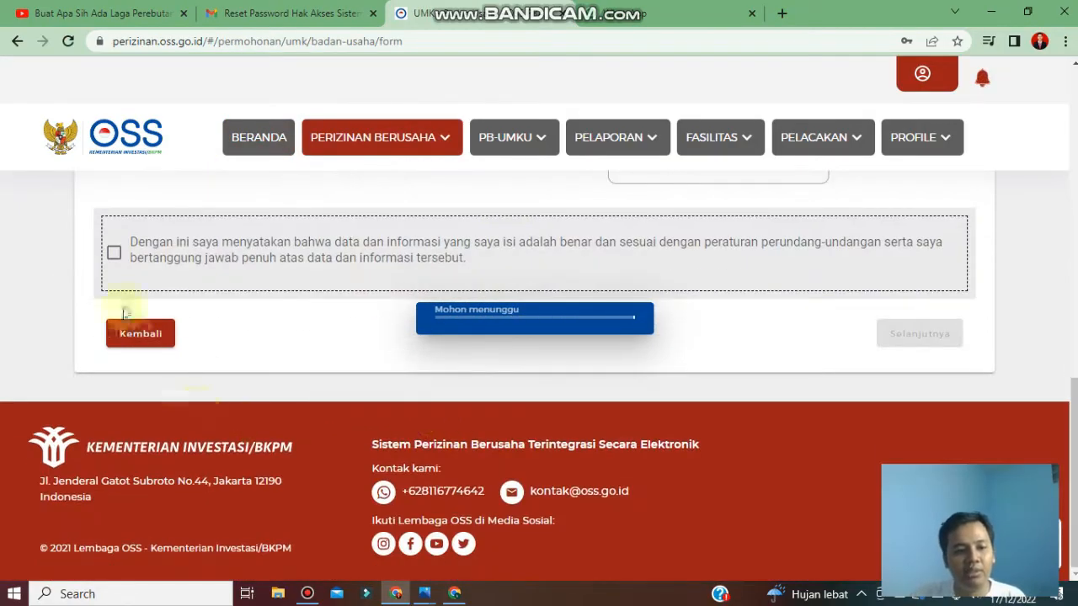
Step: Return to the previous step to review the purposes table with KBLI 85451 and 87902
click(154, 343)
scroll(206, 342, down, 10)
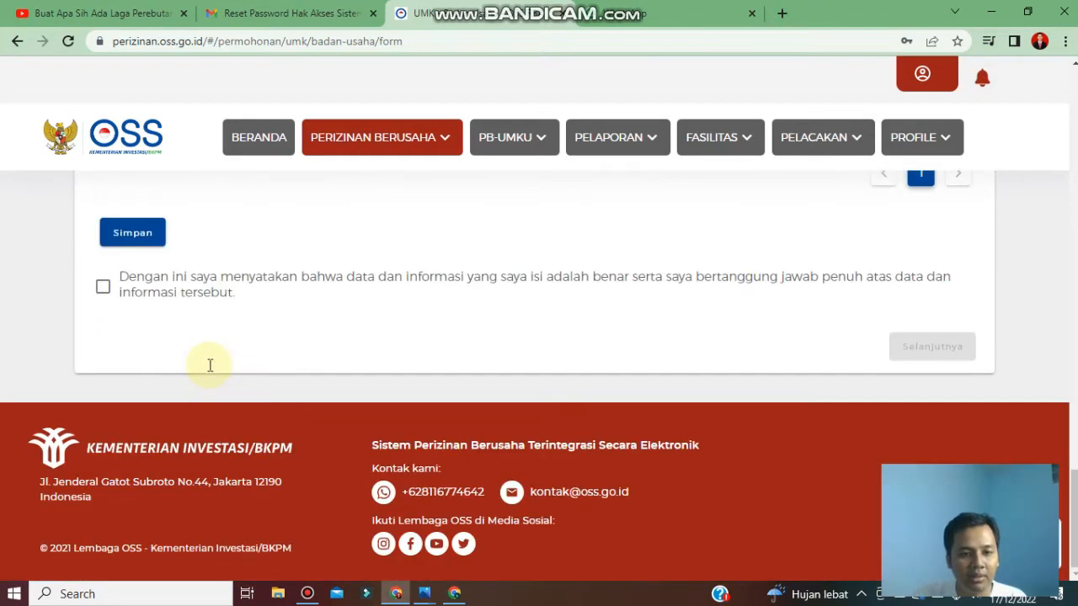
scroll(211, 370, up, 3)
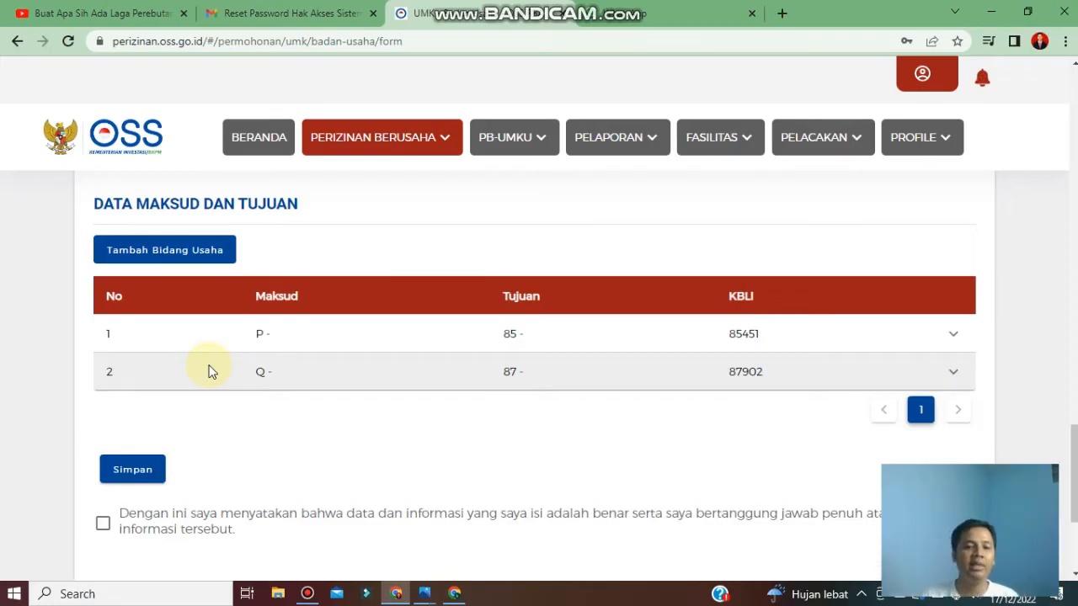
click(181, 246)
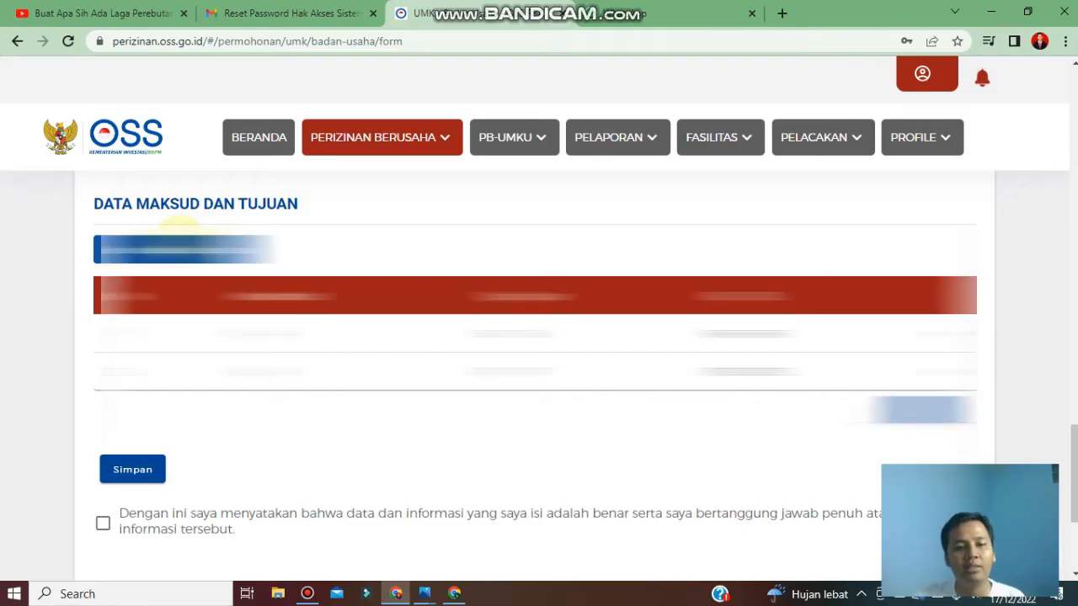
scroll(179, 239, up, 3)
scroll(276, 297, down, 1)
scroll(277, 299, up, 1)
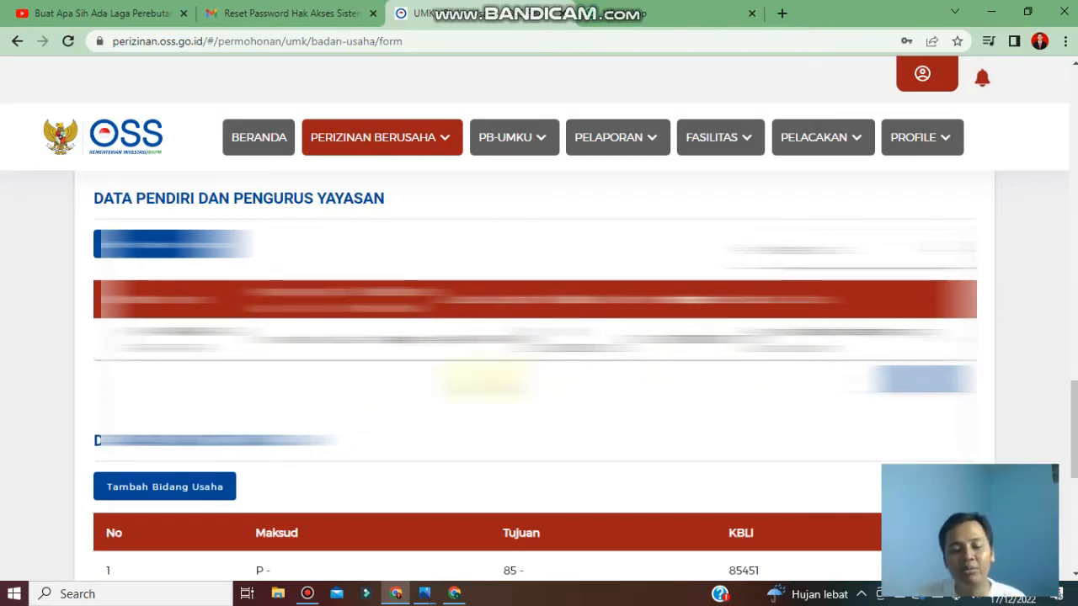
scroll(337, 396, down, 3)
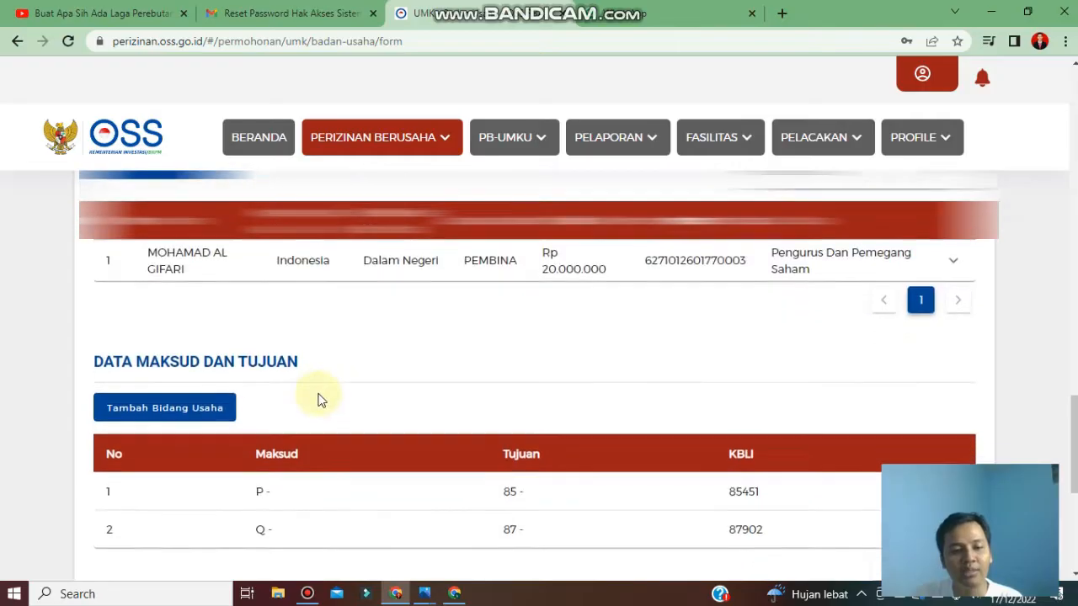
Step: Add purpose F - Konstruksi, 41 - Konstruksi Gedung, KBLI 41016 to the purposes table
click(183, 335)
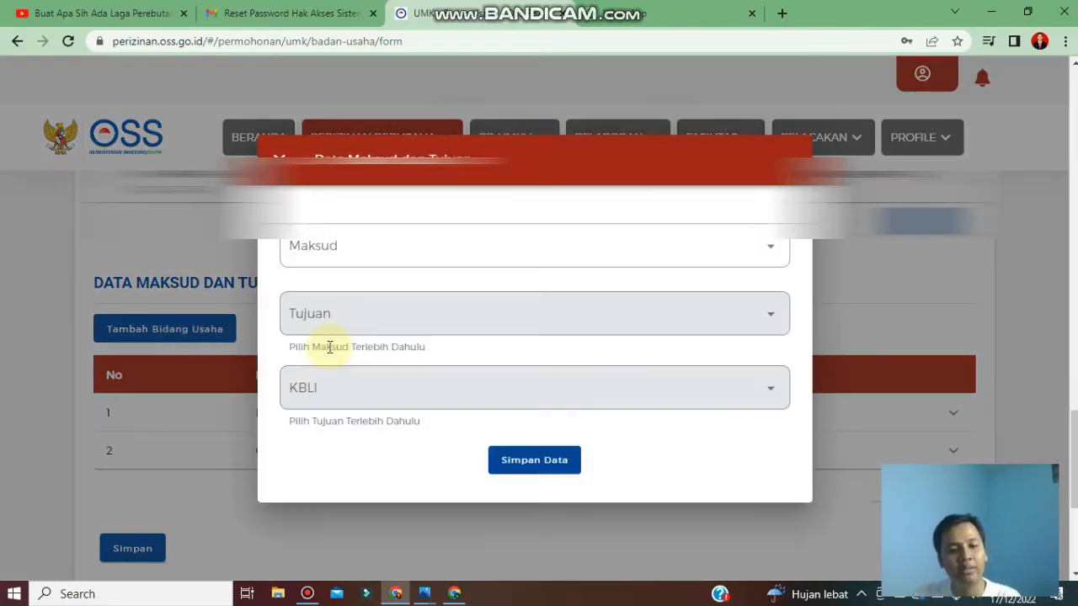
click(448, 246)
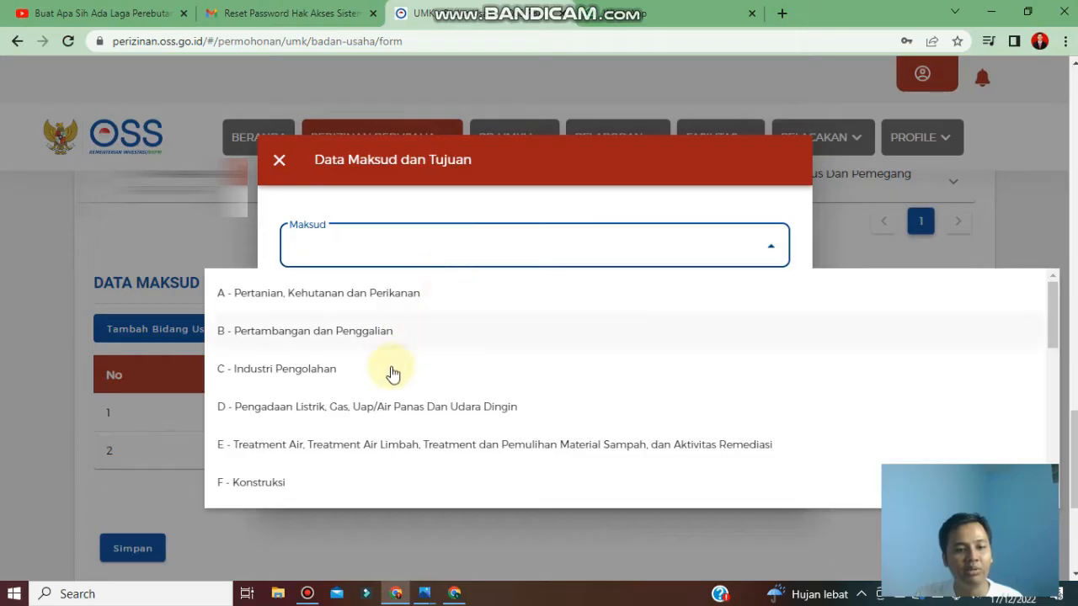
click(328, 487)
click(435, 313)
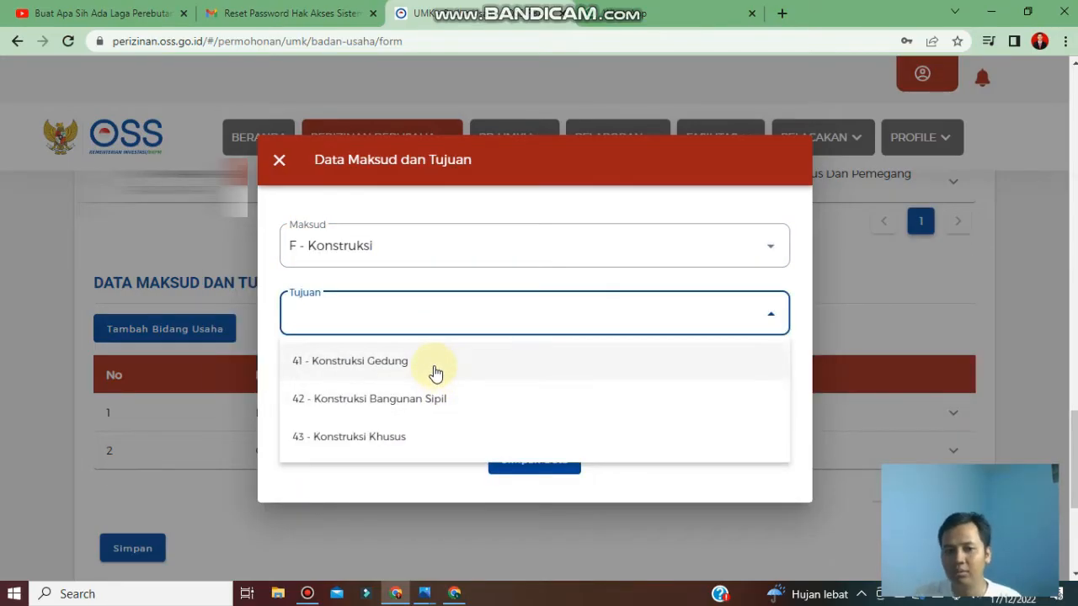
click(436, 371)
click(434, 385)
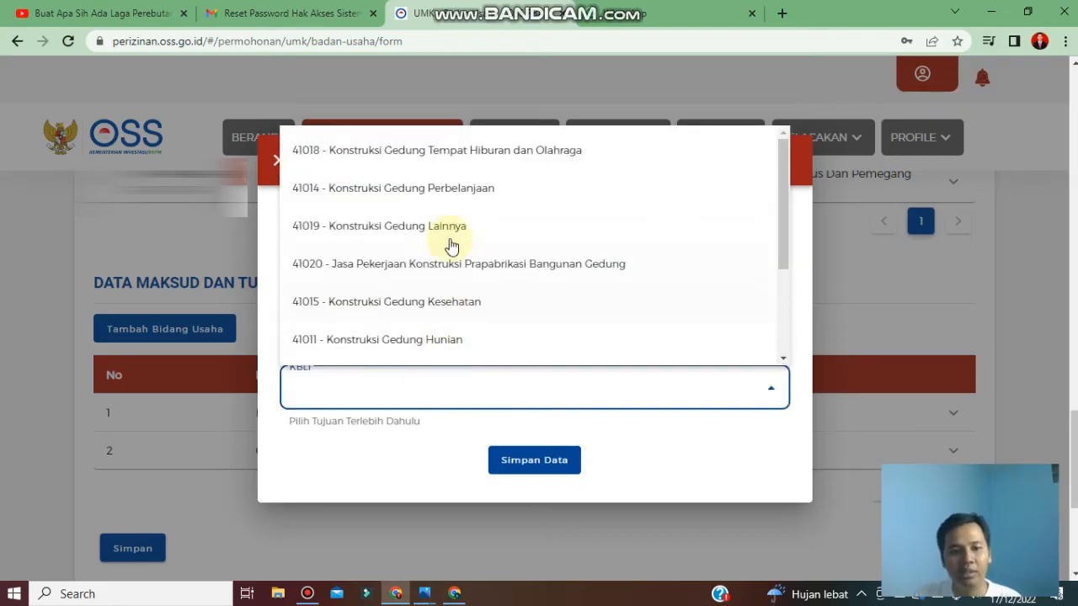
scroll(472, 173, down, 2)
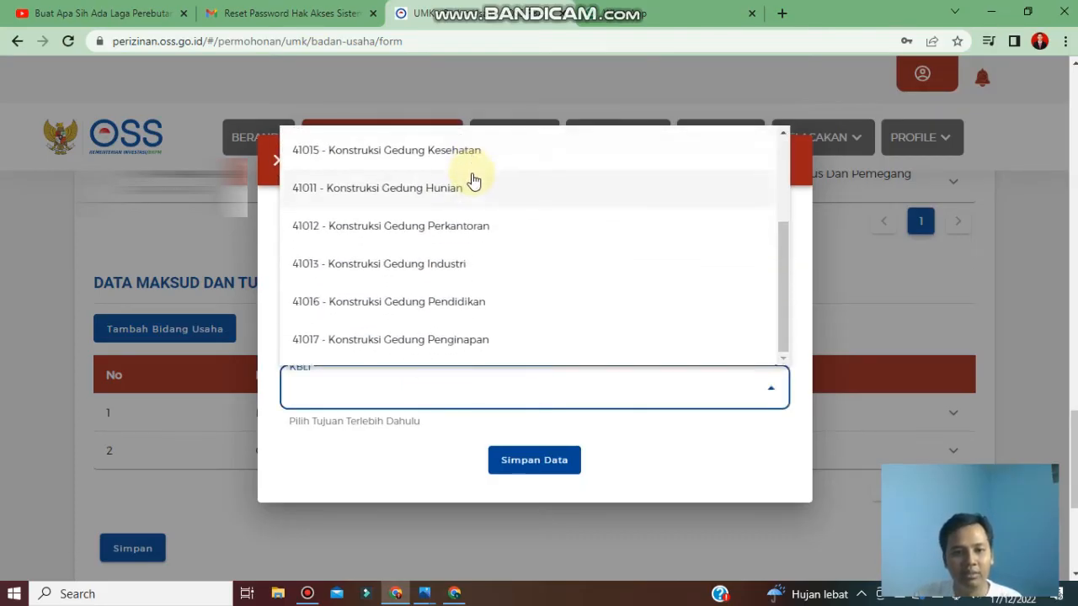
click(469, 305)
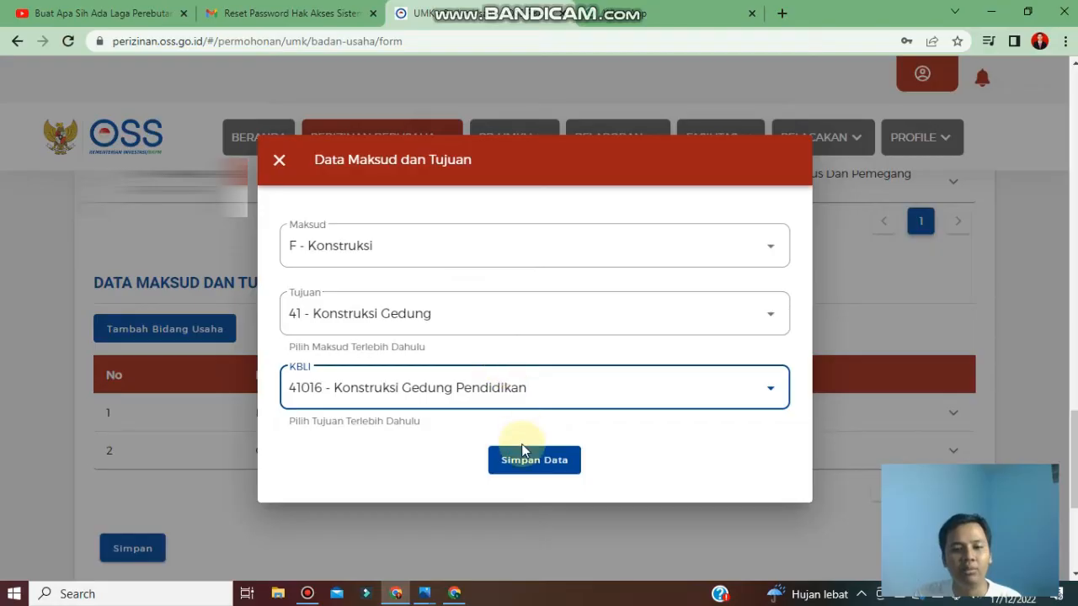
click(529, 465)
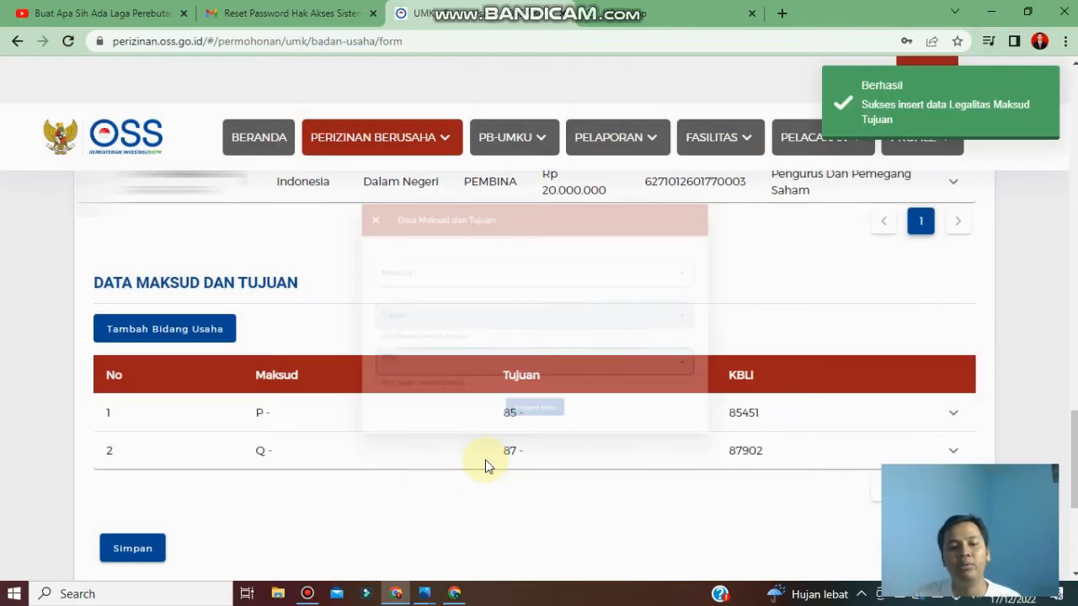
Step: Agree to the data accuracy declaration and save the business entity data
scroll(402, 436, down, 3)
click(191, 412)
click(135, 349)
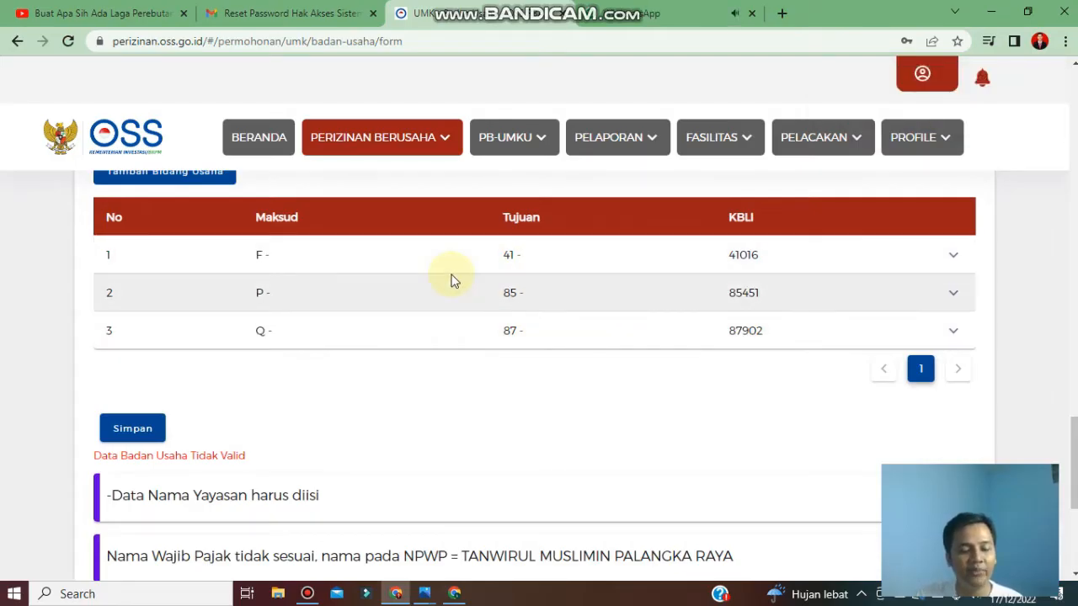
Step: Review the validation errors, including the taxpayer name mismatch and foundation name required messages
scroll(711, 332, down, 3)
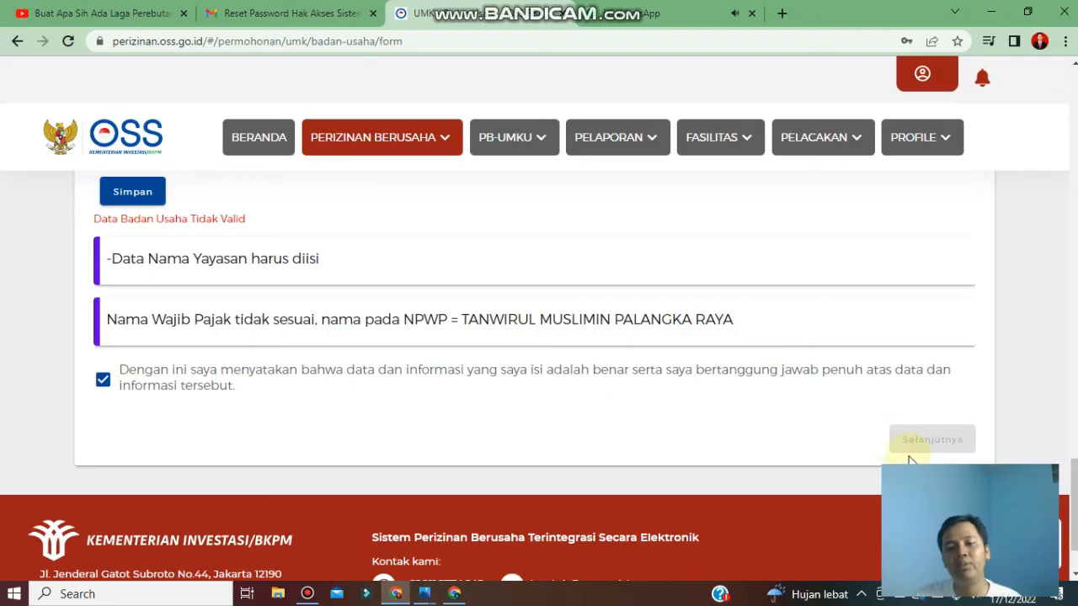
scroll(413, 341, up, 1)
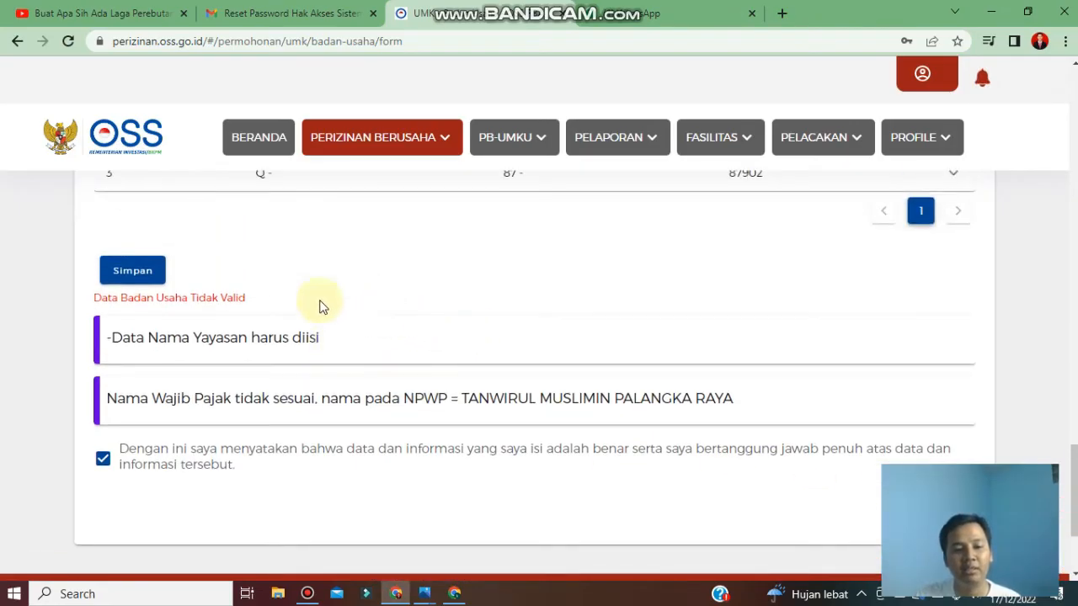
drag(94, 337, 465, 396)
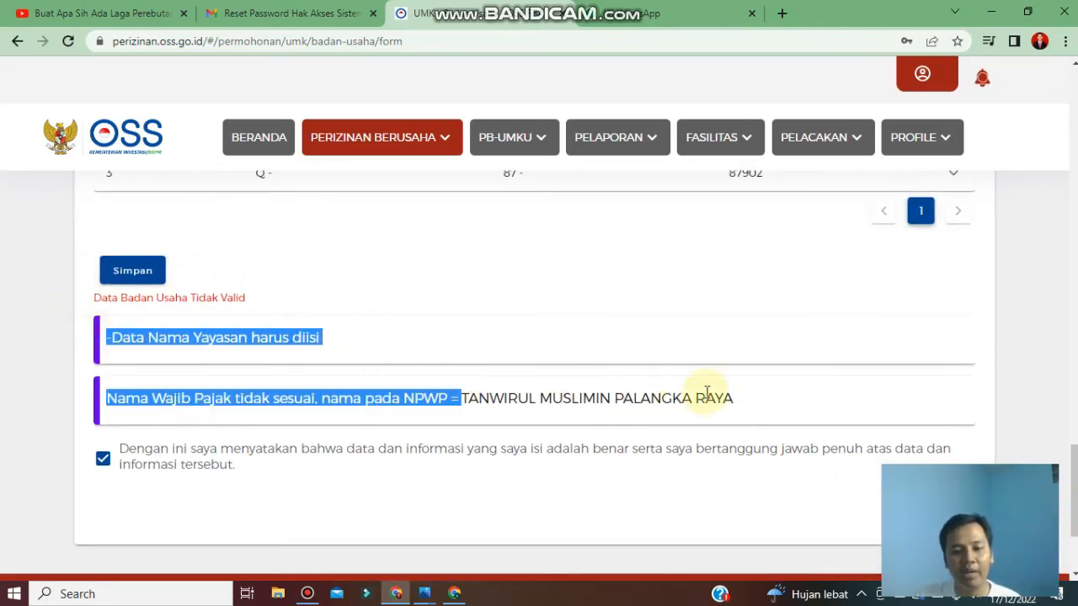
click(732, 396)
drag(806, 413, 152, 398)
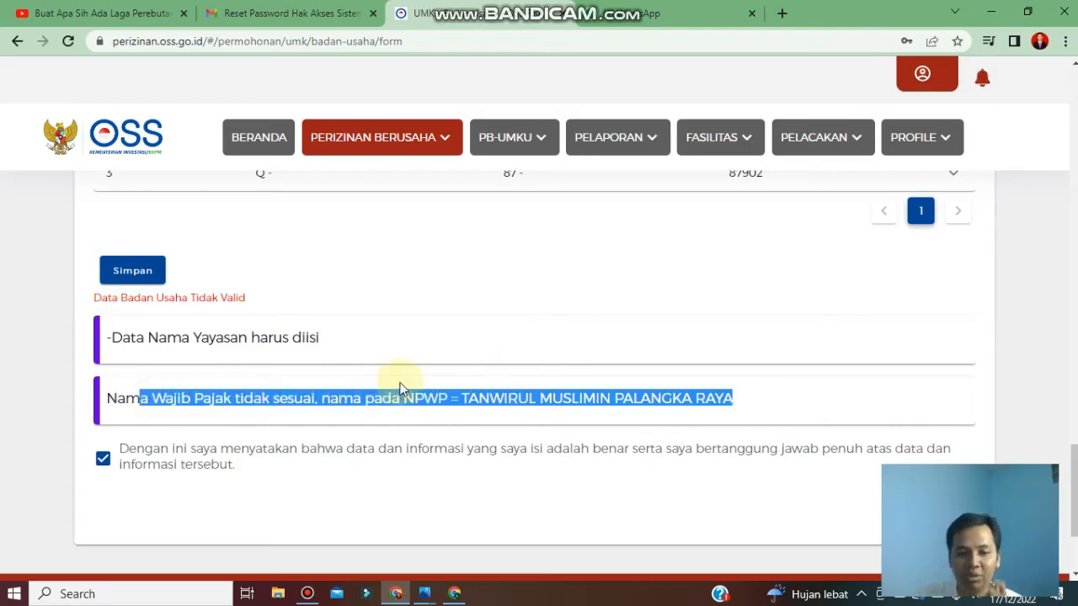
drag(320, 337, 166, 344)
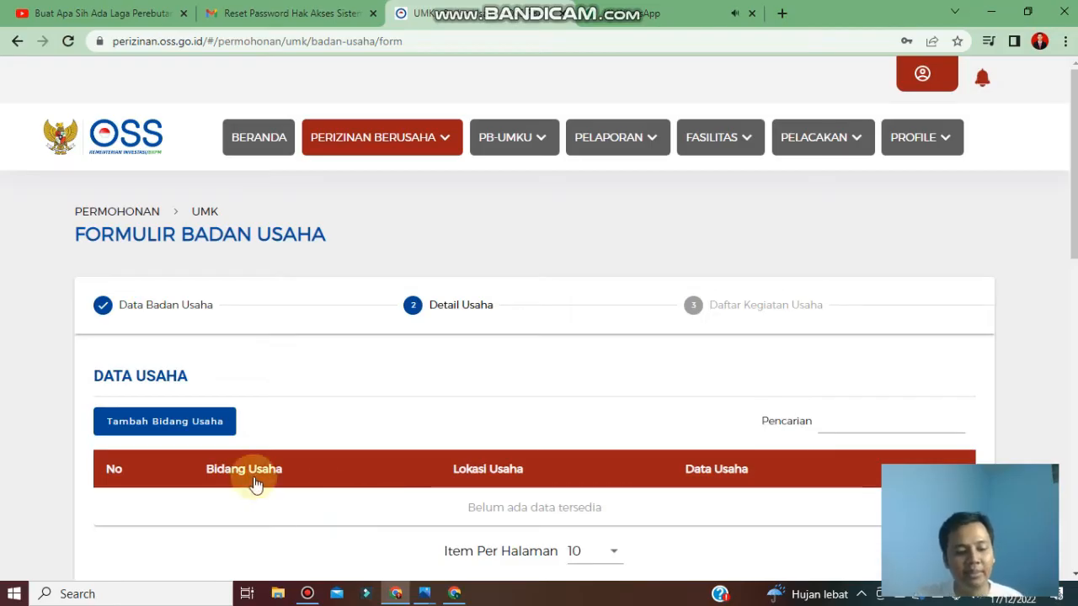
Step: Start a business field entry with activity type Utama and Bidang Usaha 41016 Konstruksi Gedung Pendidikan
click(168, 435)
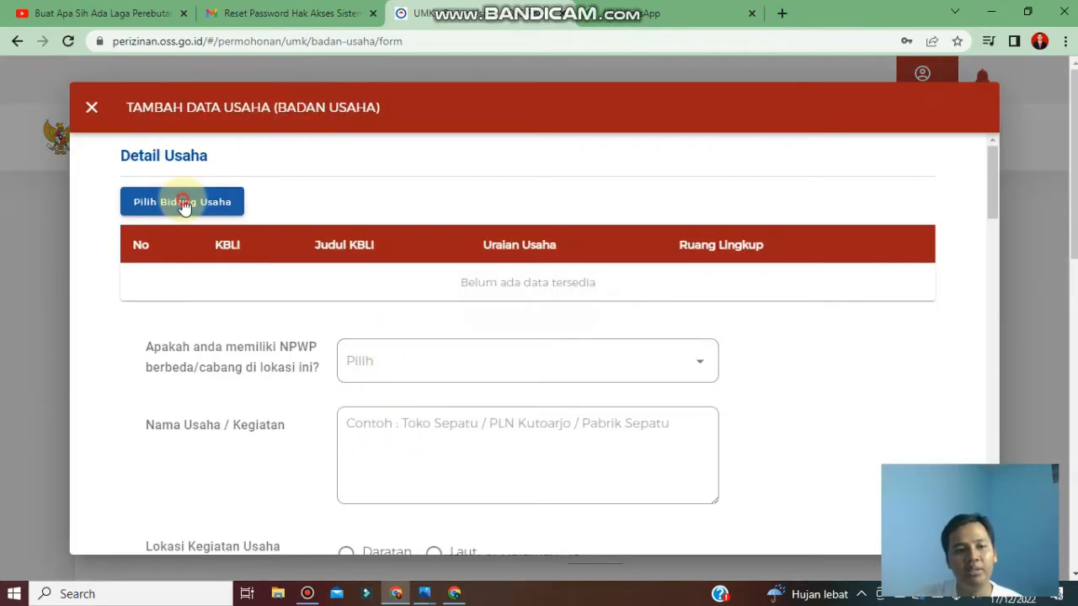
click(194, 206)
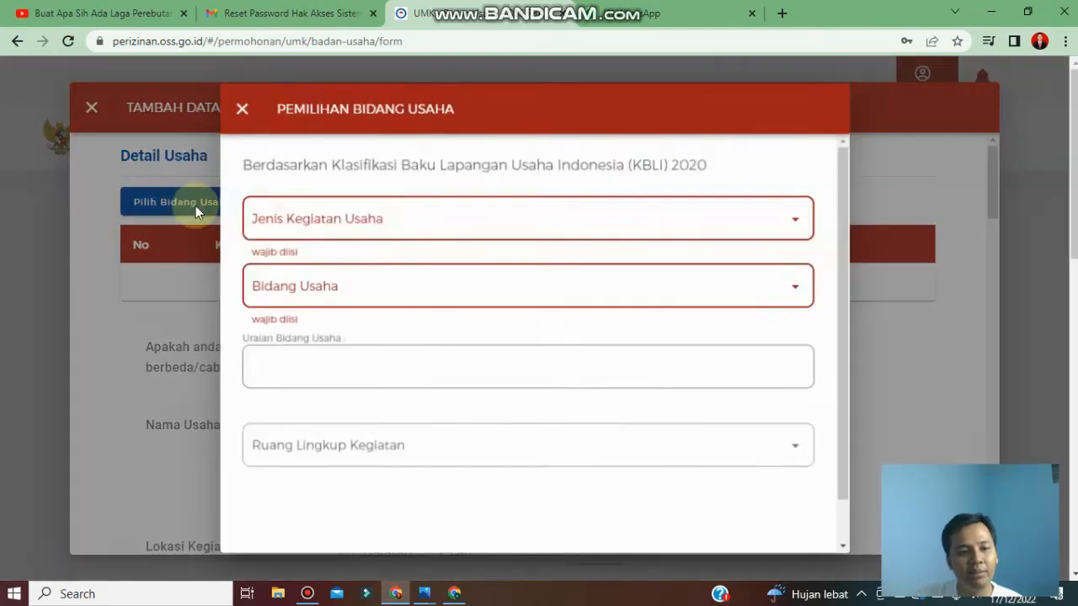
click(305, 218)
click(323, 265)
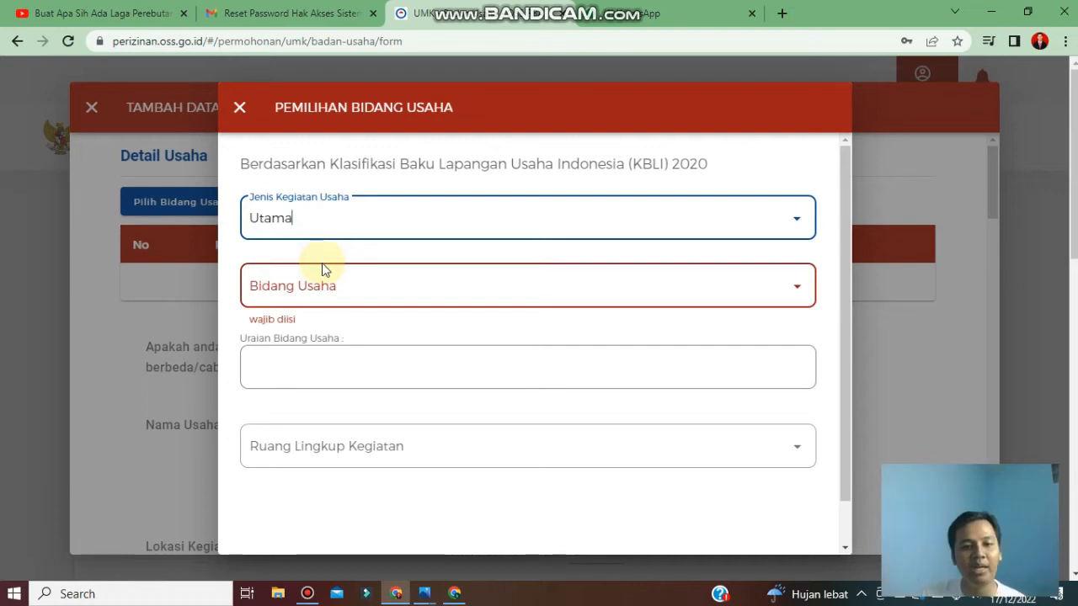
click(329, 284)
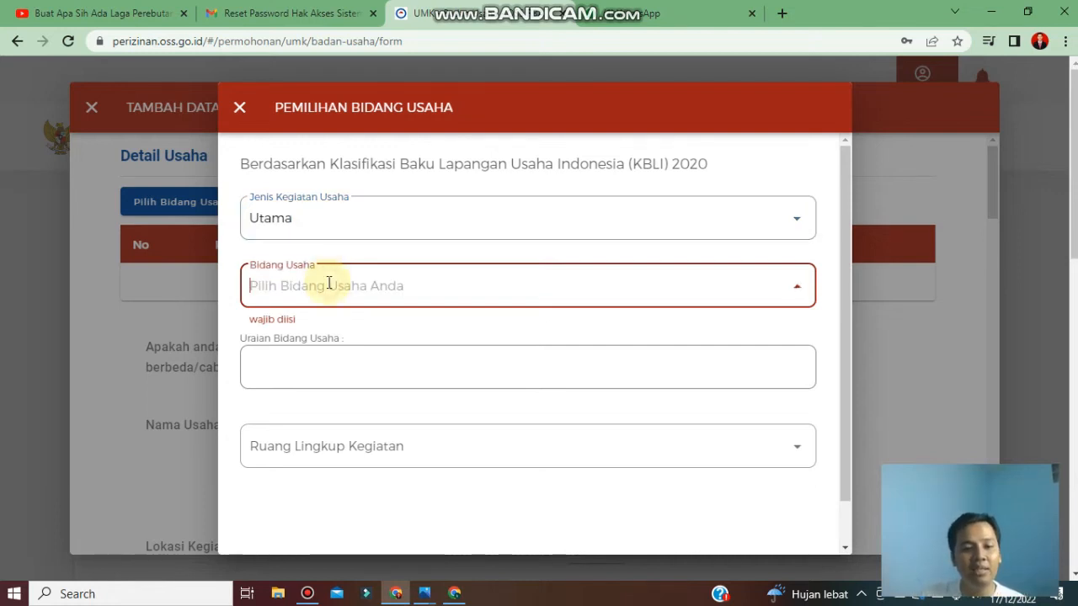
text(41)
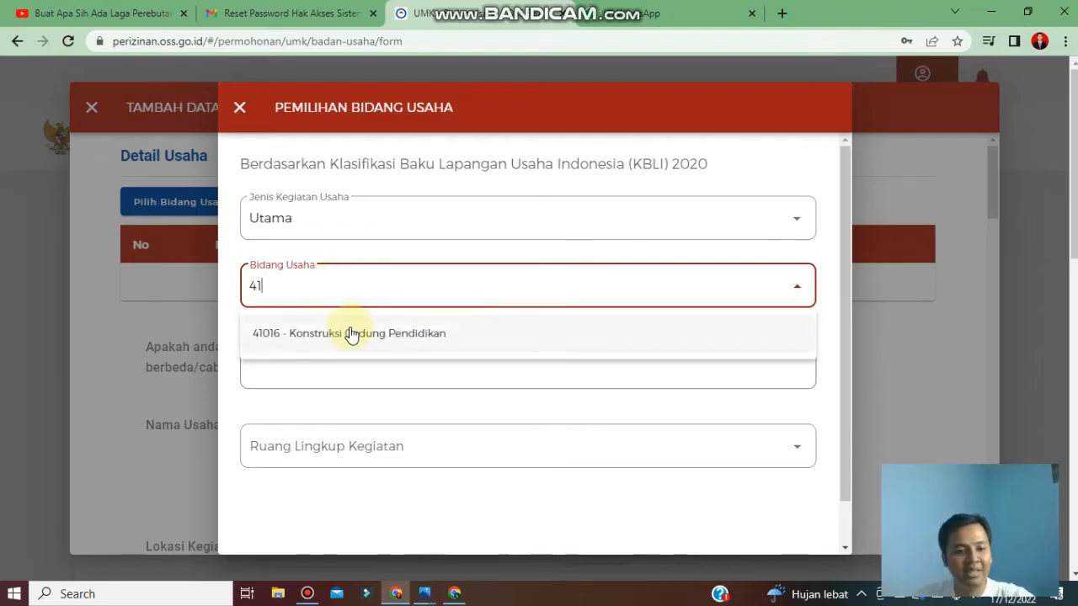
click(418, 336)
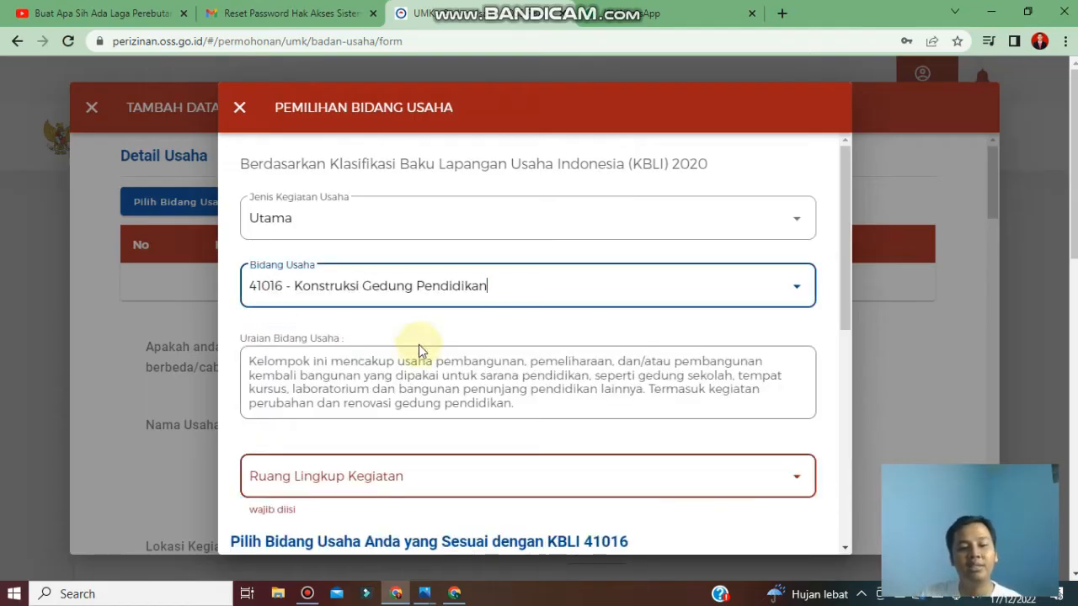
Step: Choose the BG006 education-building scope, select the first KBLI 41016 option and save
scroll(420, 337, down, 2)
click(419, 331)
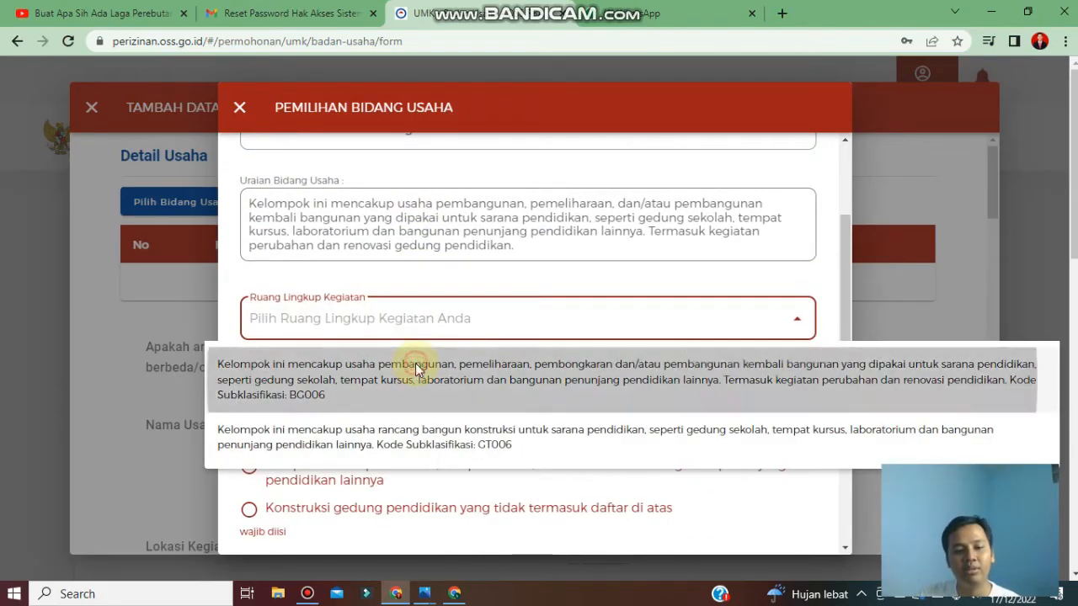
click(415, 363)
scroll(421, 375, down, 1)
click(429, 385)
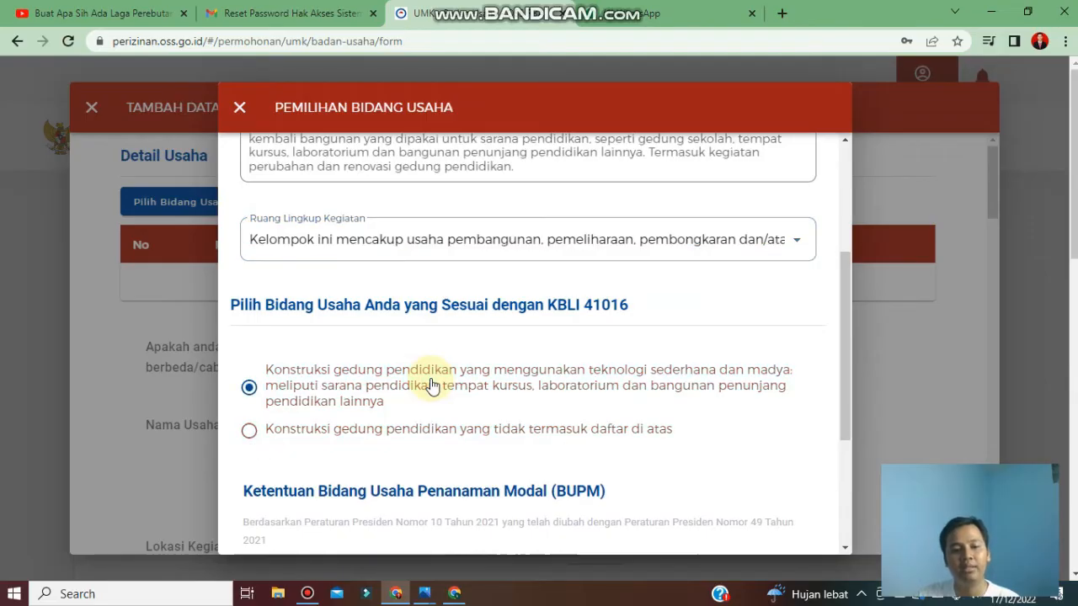
scroll(472, 375, down, 3)
click(791, 528)
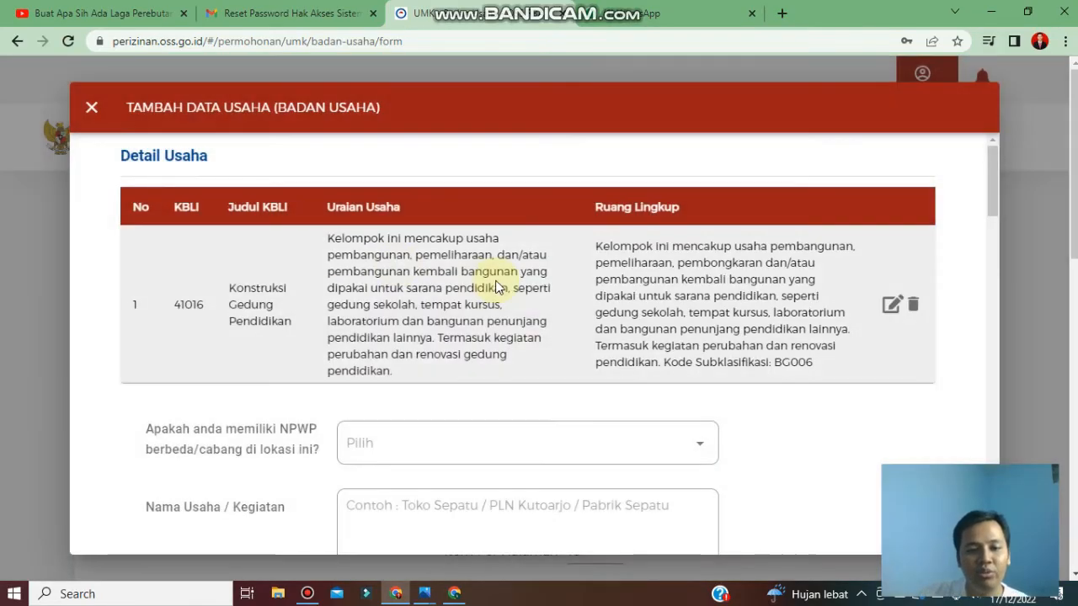
Step: Answer Tidak for a separate NPWP and paste 'Konstruksi Gedung Pendidikan' as the business name
scroll(476, 291, down, 2)
click(467, 364)
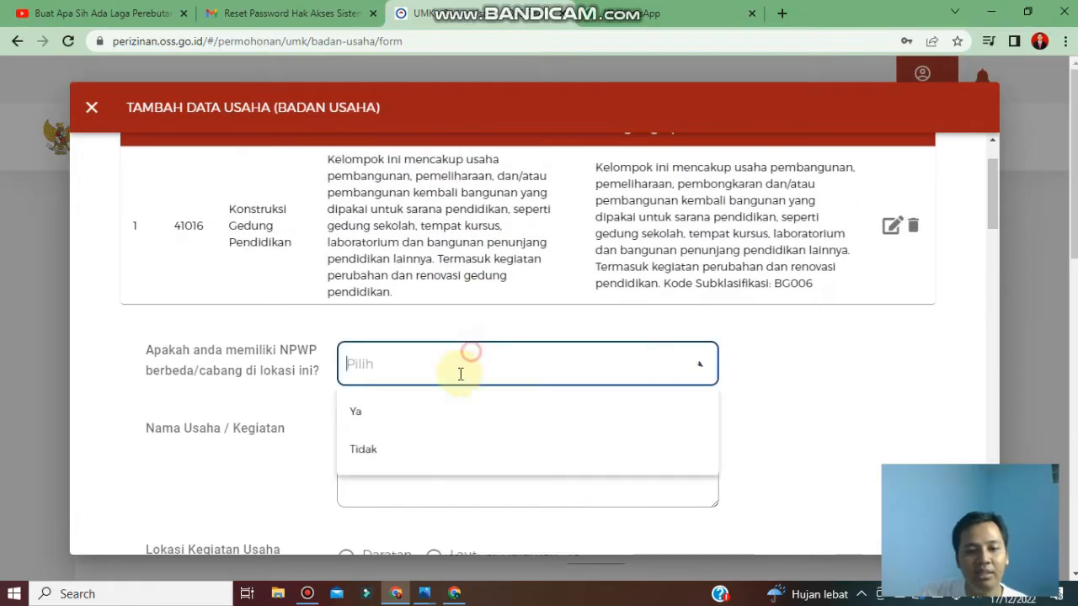
click(435, 449)
drag(299, 251, 225, 209)
right_click(236, 224)
click(236, 224)
scroll(409, 357, down, 1)
click(414, 366)
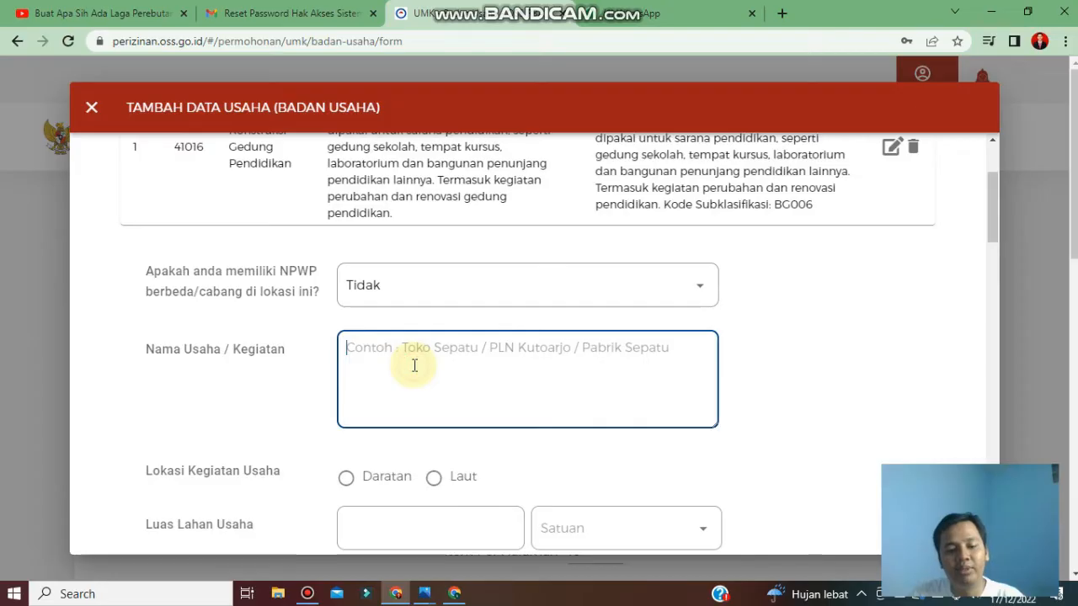
key(ctrl+v)
Step: Set the location to Daratan with land area 100 M² and search for 'pisangan'
scroll(404, 387, down, 1)
click(376, 399)
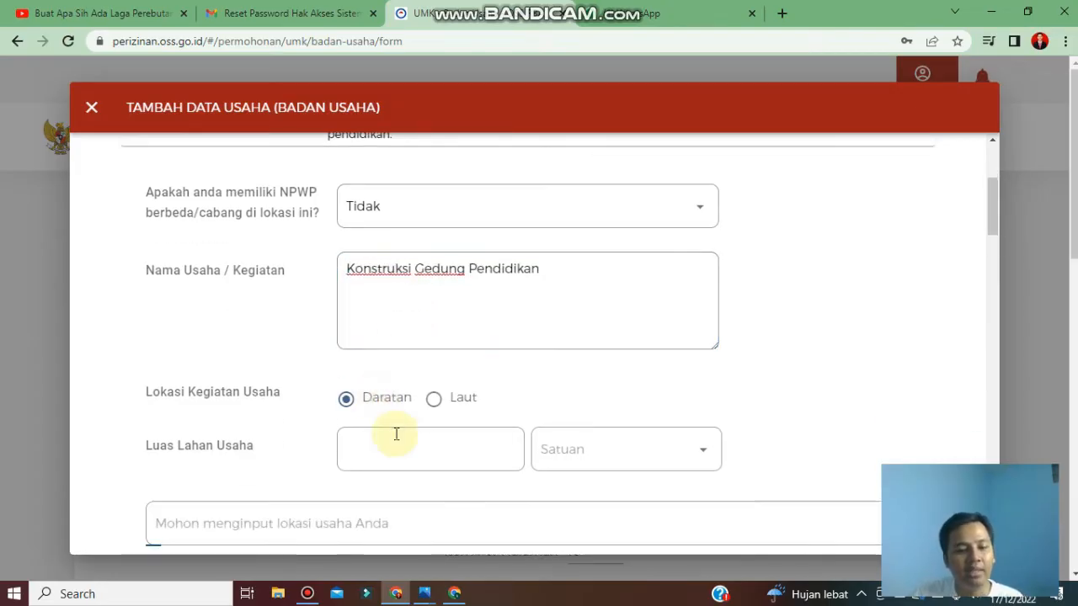
click(402, 444)
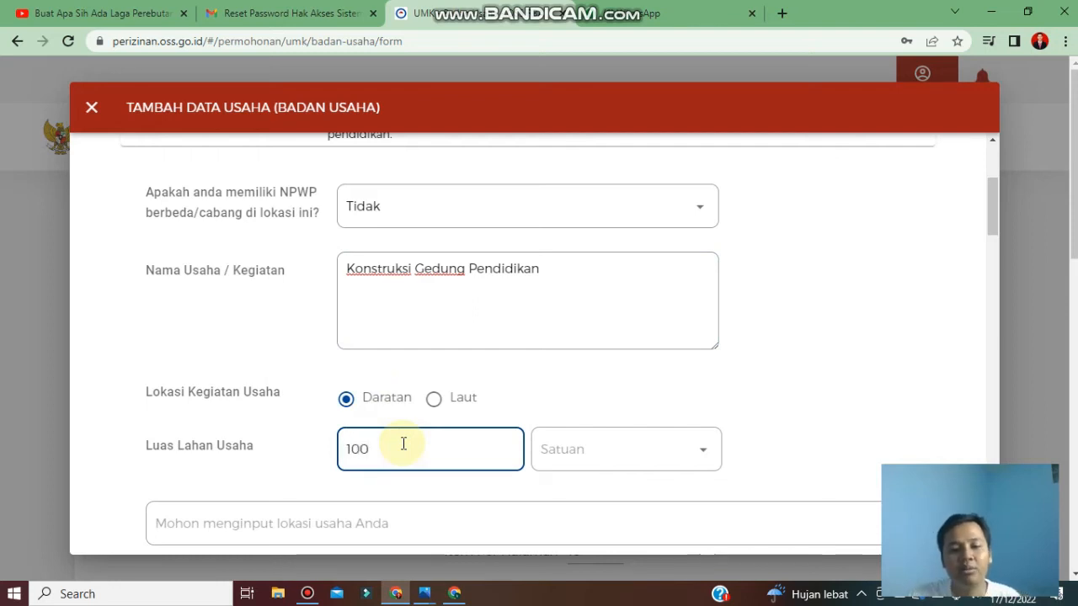
click(617, 449)
click(597, 531)
scroll(601, 512, down, 2)
click(631, 373)
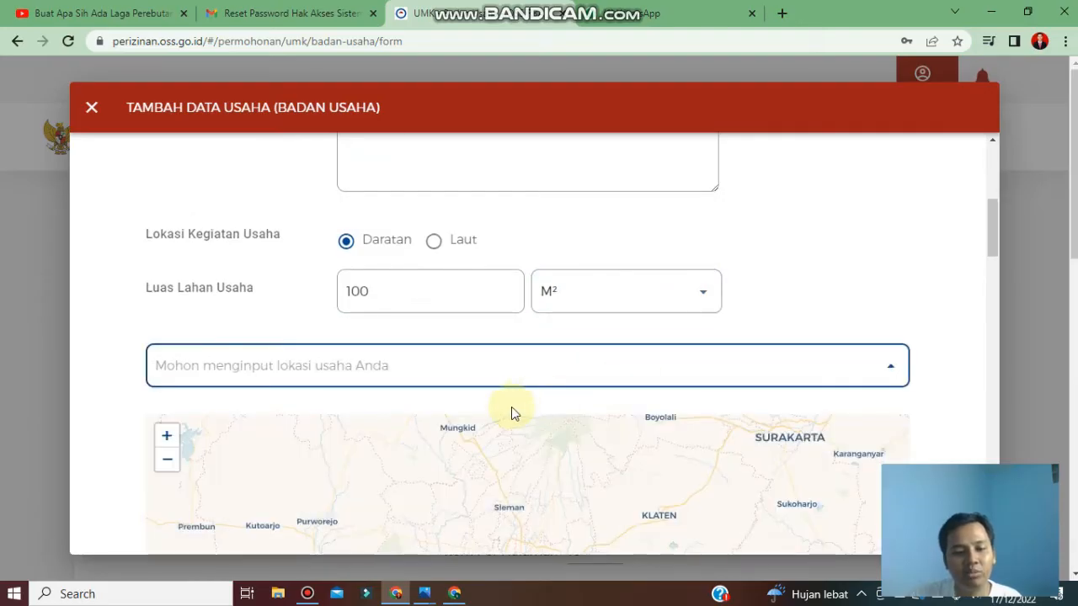
text(pisangan)
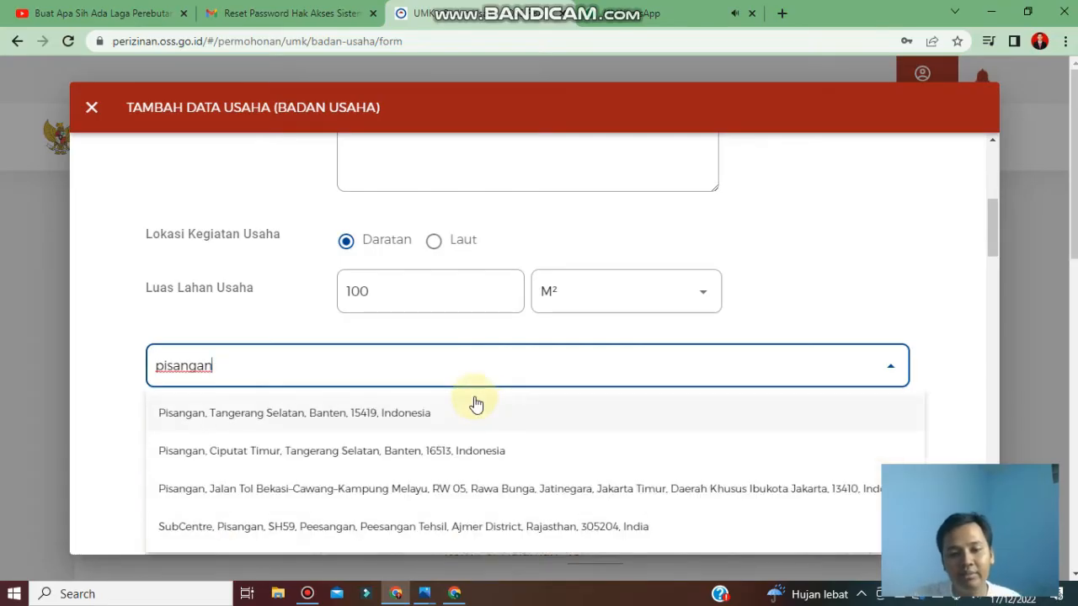
Step: Set the business location to Pisangan, Tangerang Selatan, Banten, with Ciater as the village
click(475, 406)
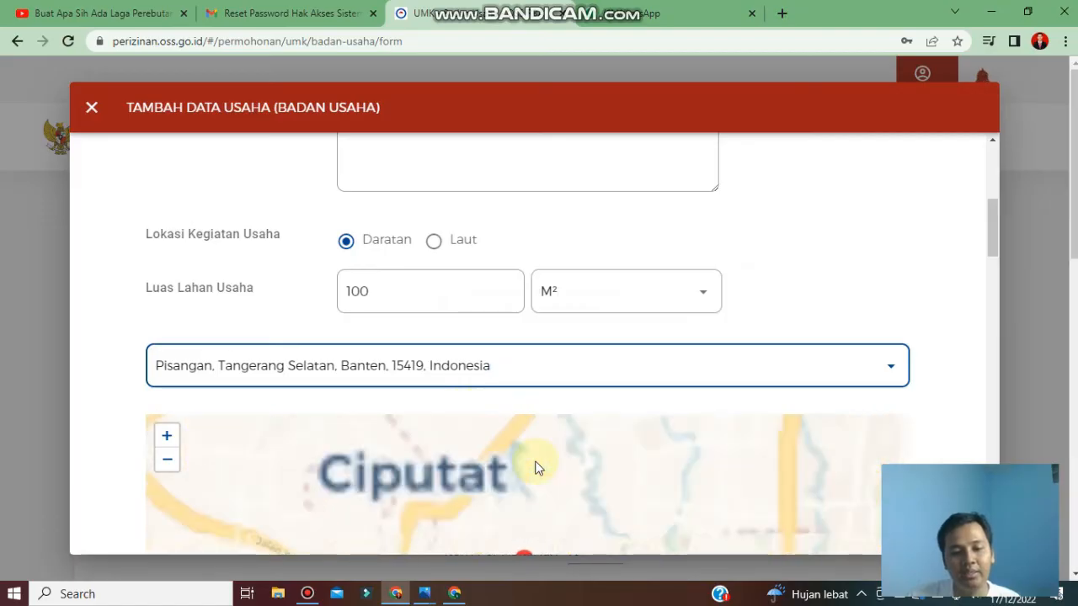
drag(987, 231, 999, 313)
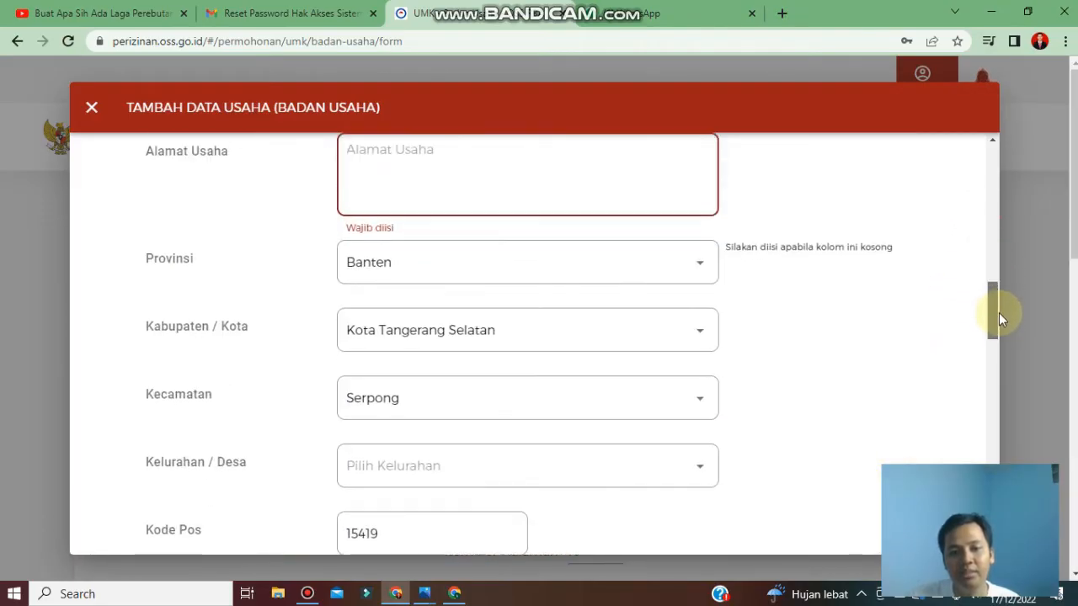
click(561, 194)
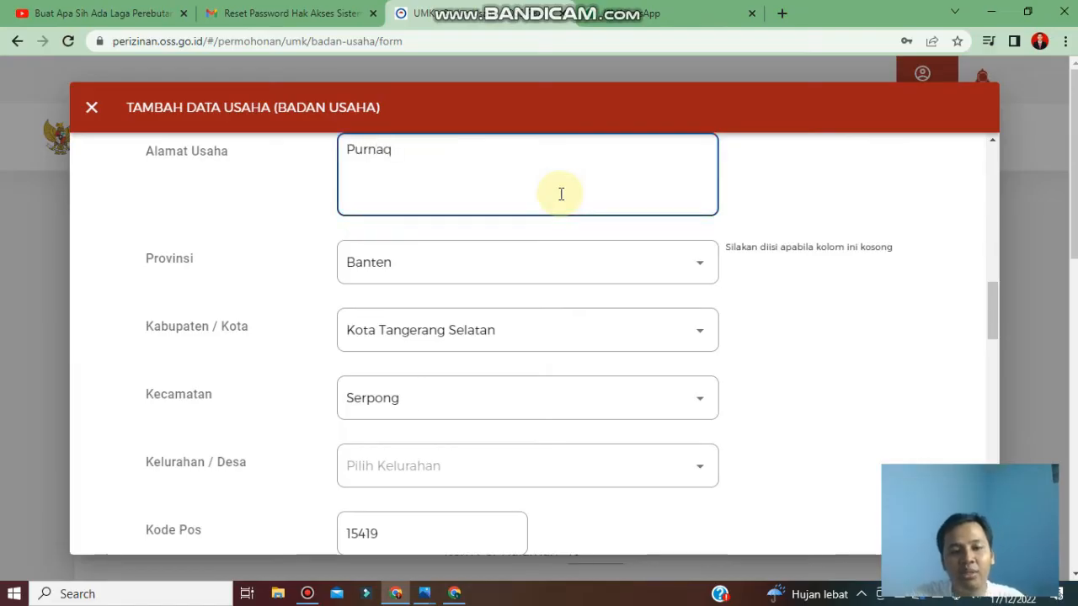
scroll(561, 194, down, 2)
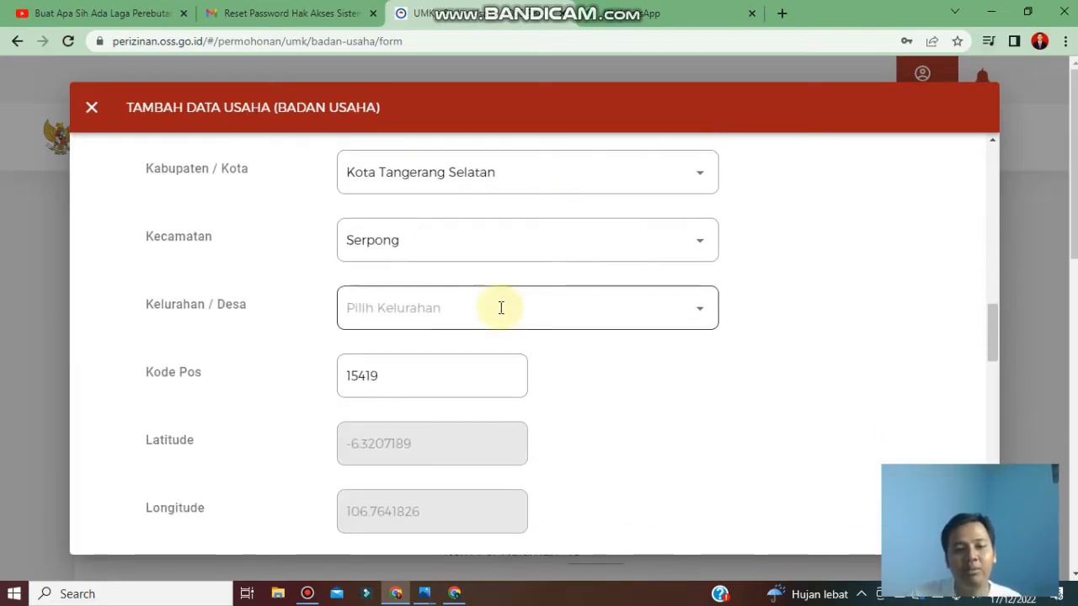
click(498, 306)
click(480, 371)
Step: Answer Ya to the building-construction question
scroll(479, 373, down, 4)
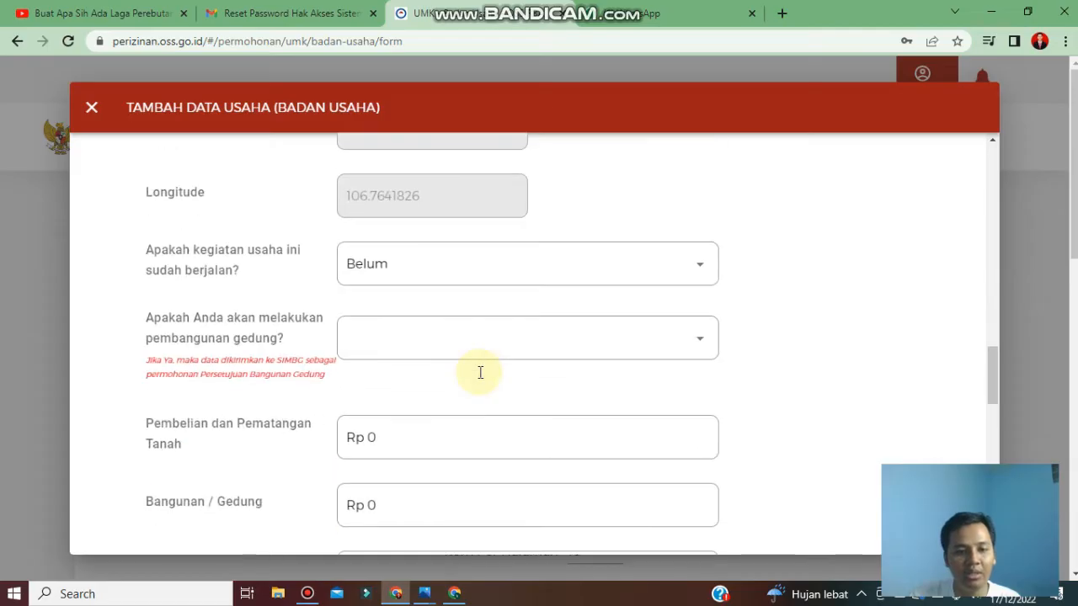
scroll(528, 320, up, 3)
scroll(529, 319, down, 3)
click(513, 412)
click(452, 503)
scroll(453, 455, down, 2)
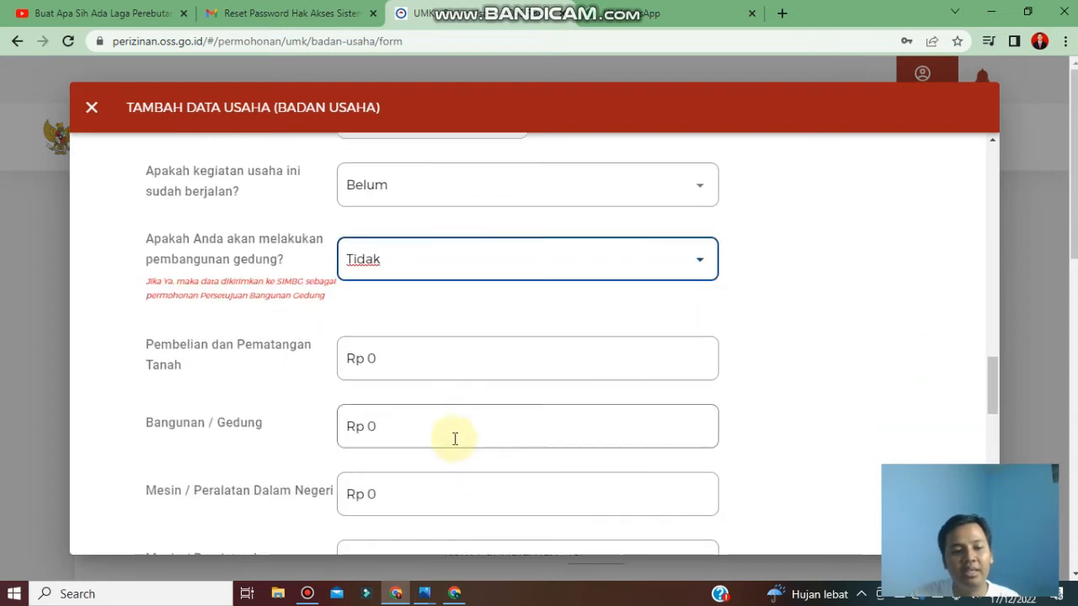
drag(134, 242, 396, 268)
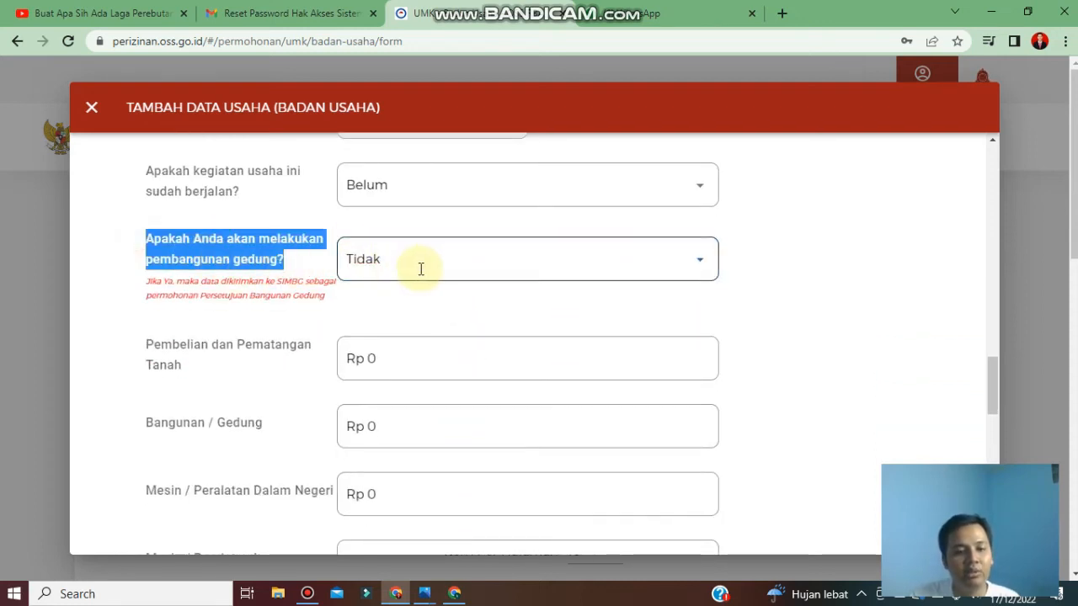
click(421, 268)
click(426, 308)
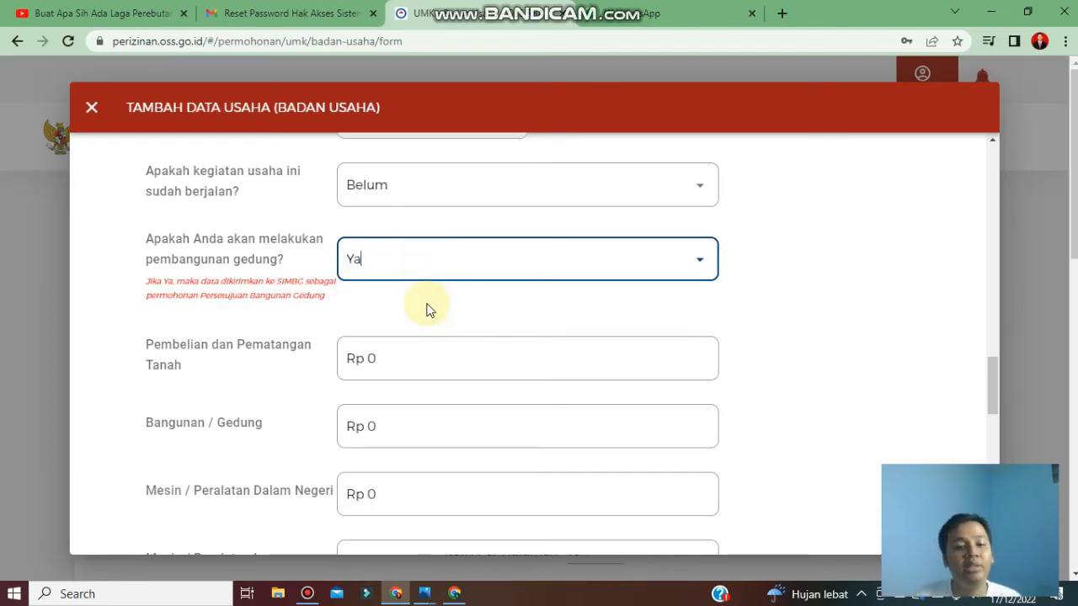
Step: Enter the three-month working capital amount in Modal Kerja 3 Bulan
scroll(426, 310, down, 6)
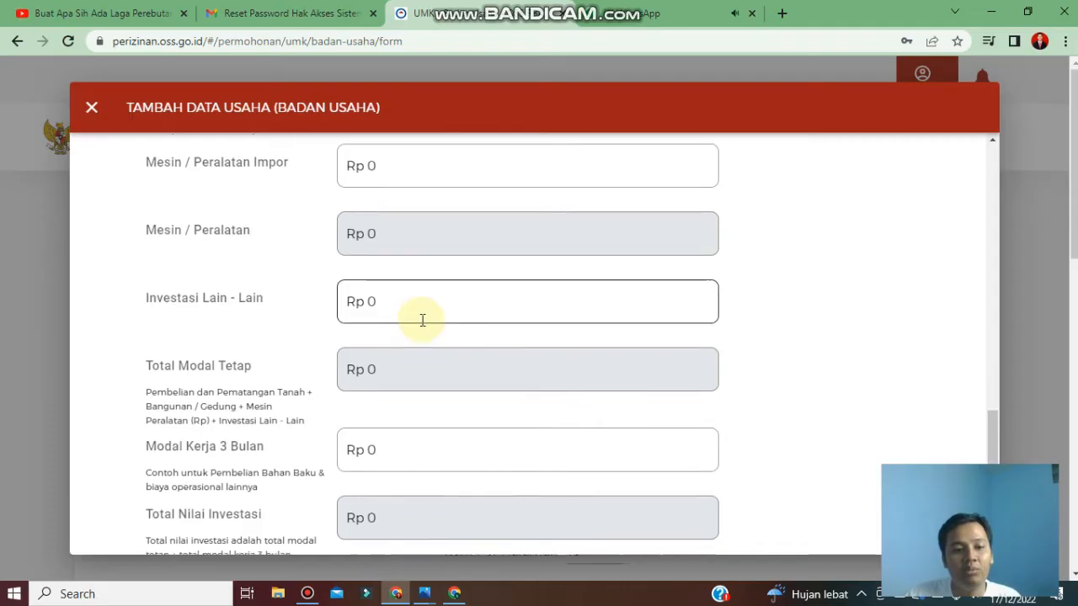
click(415, 363)
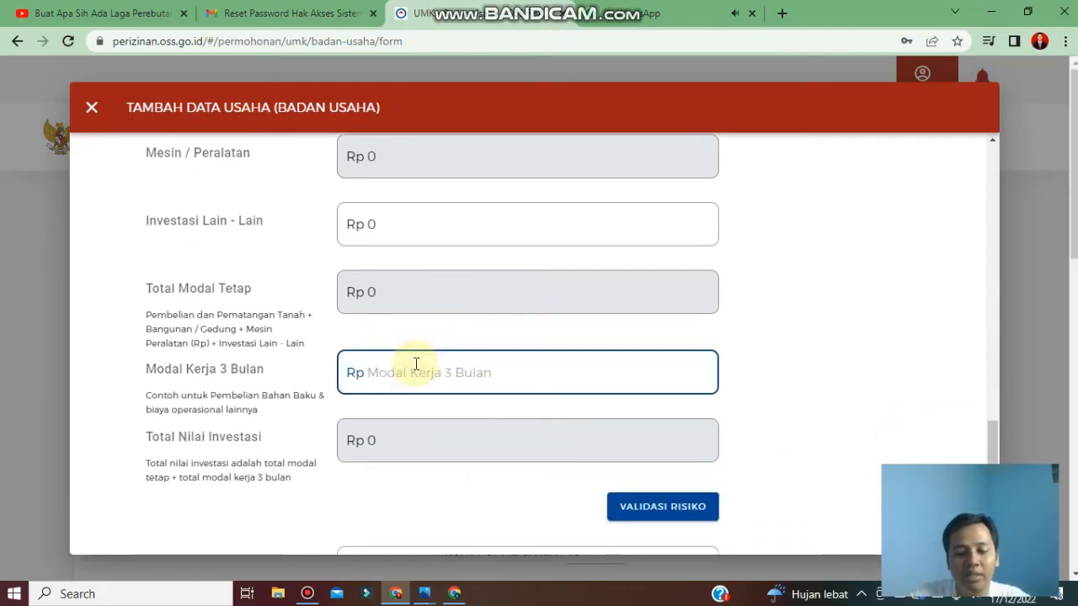
text(10.000.00)
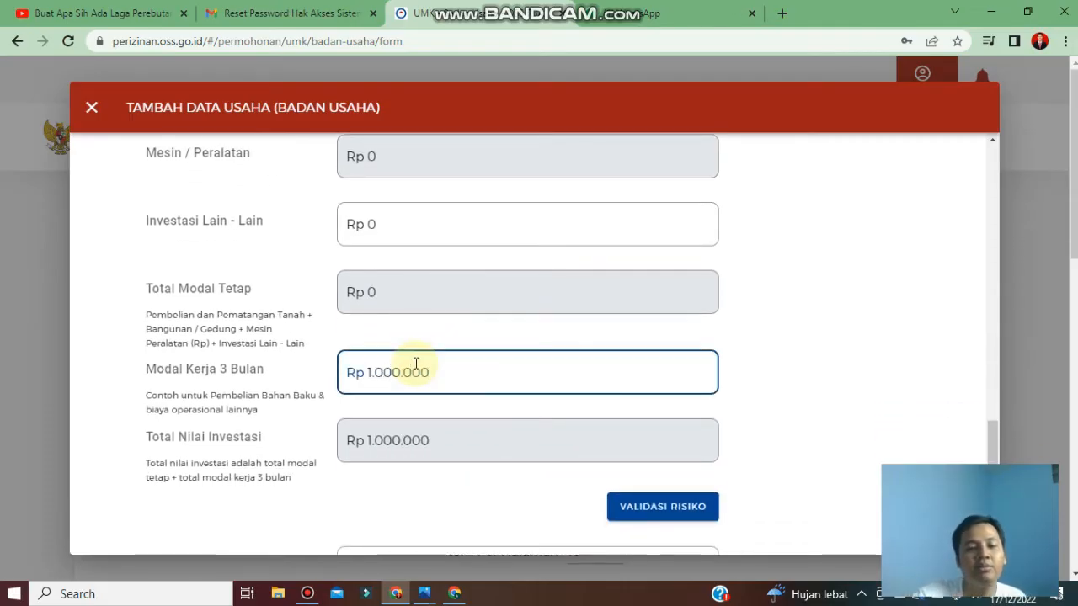
text(0)
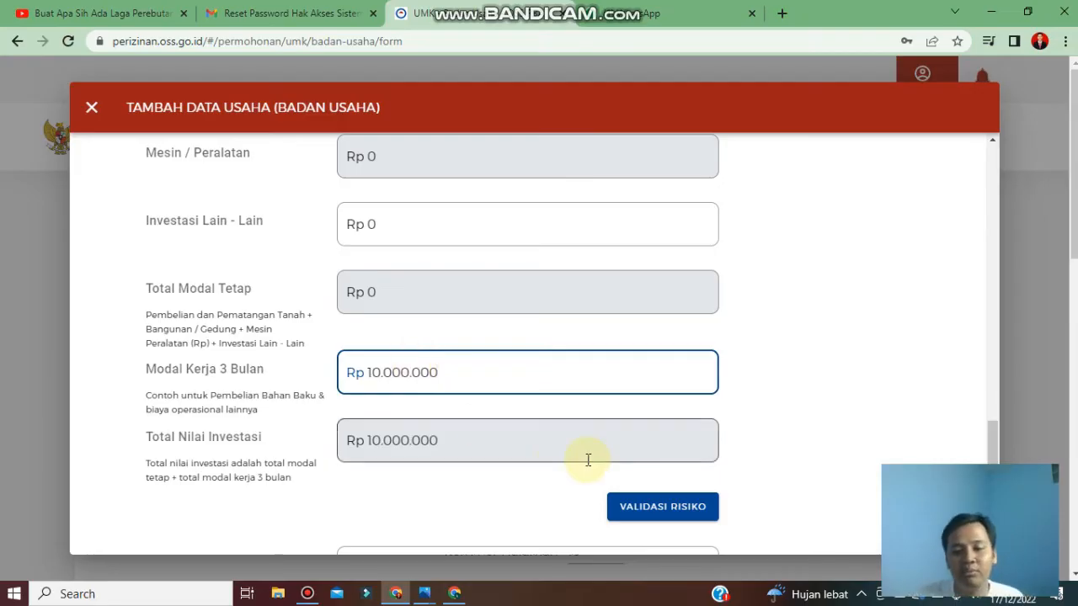
Step: Validate the business risk level and answer Tidak to having existing business licences
click(636, 507)
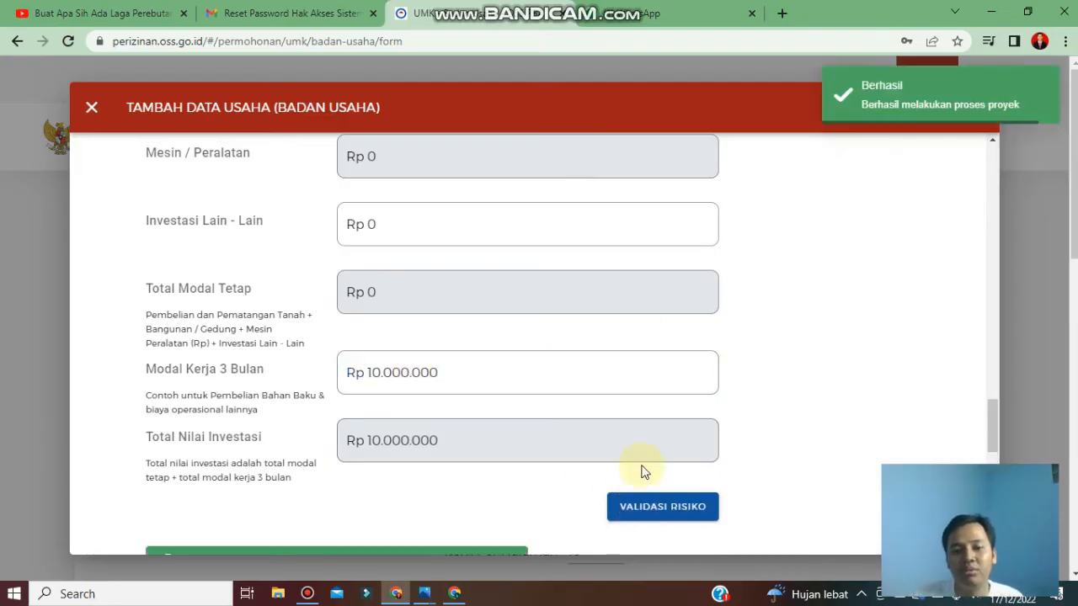
scroll(601, 288, down, 3)
click(540, 263)
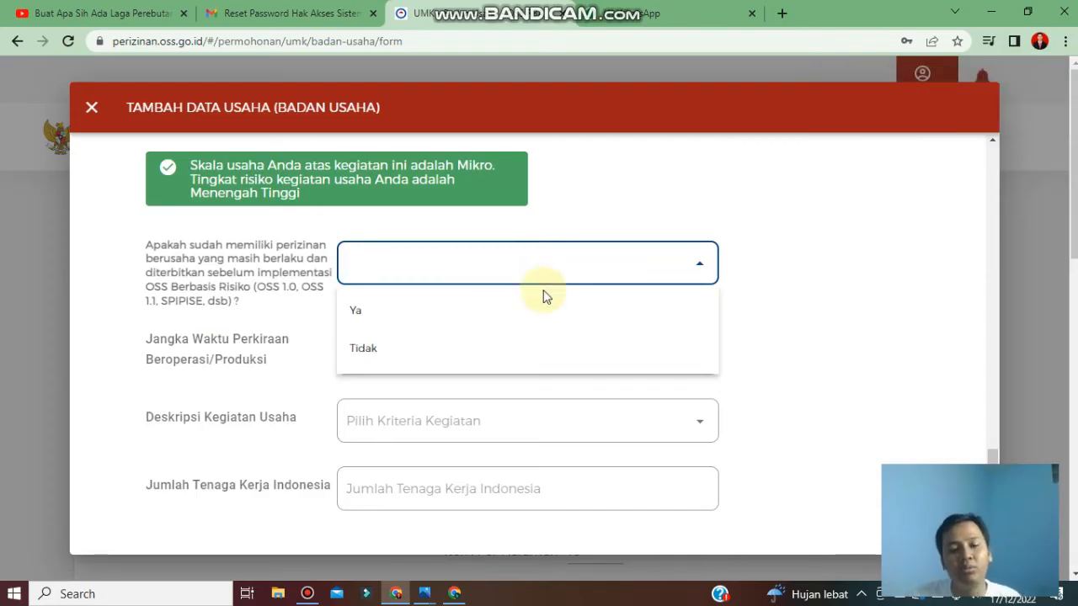
click(543, 311)
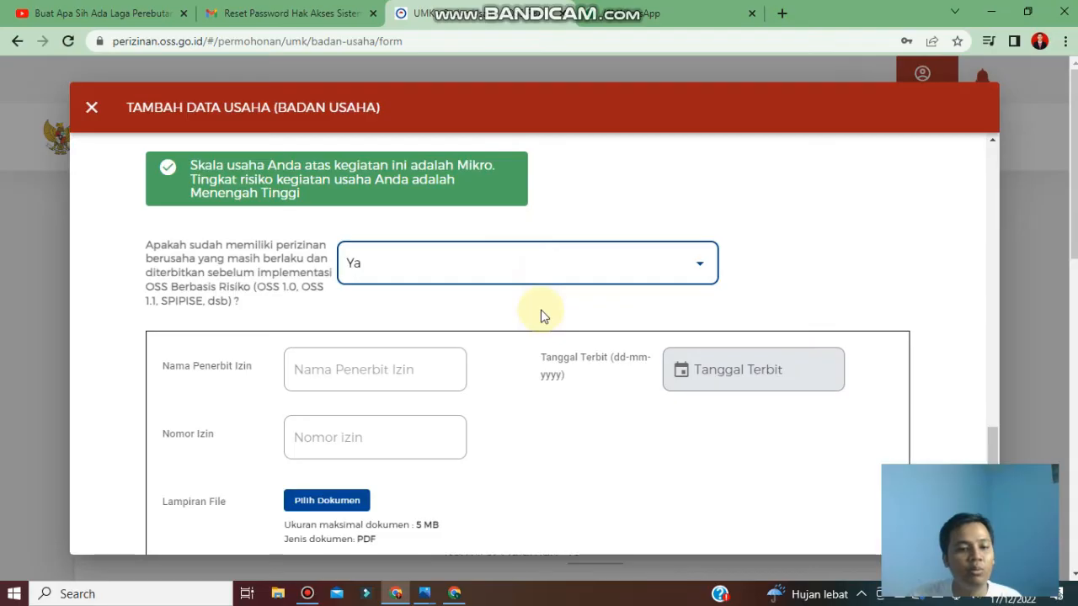
click(539, 252)
click(499, 353)
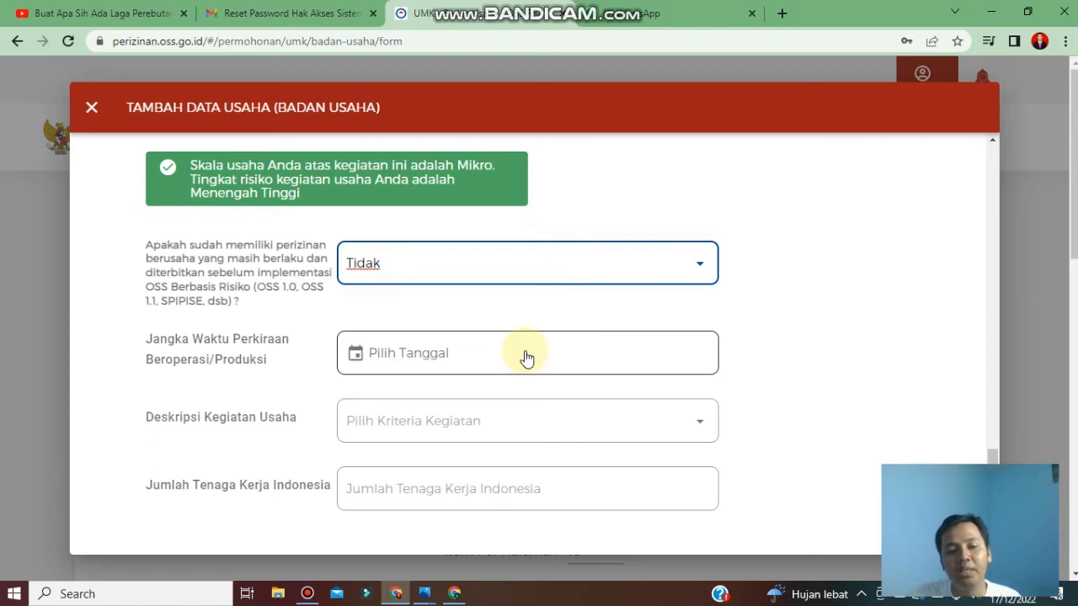
Step: Set the estimated operation start date to March 2023
click(526, 358)
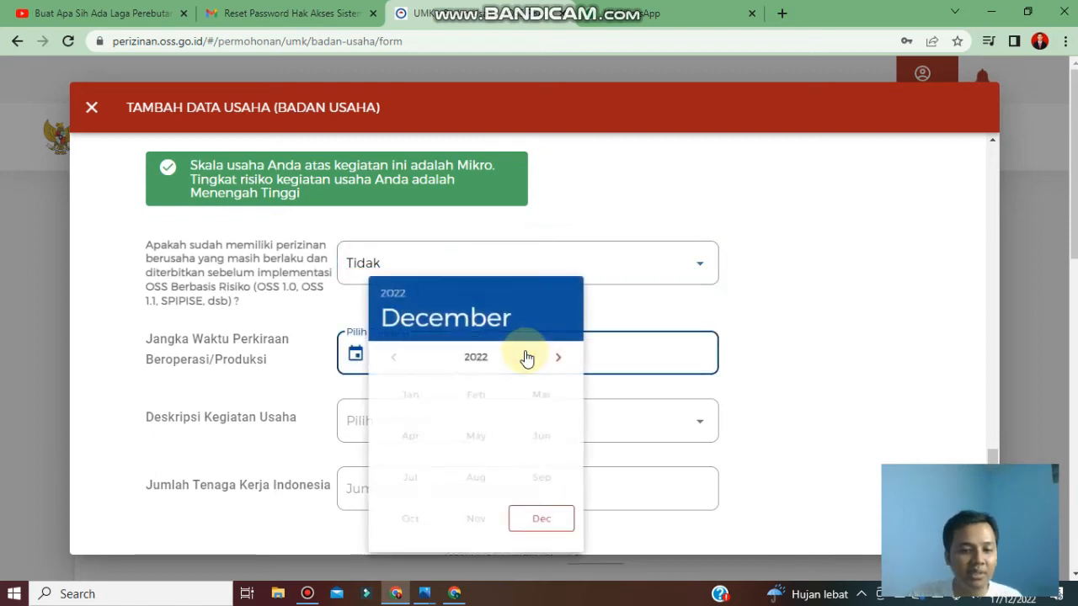
click(575, 368)
click(554, 403)
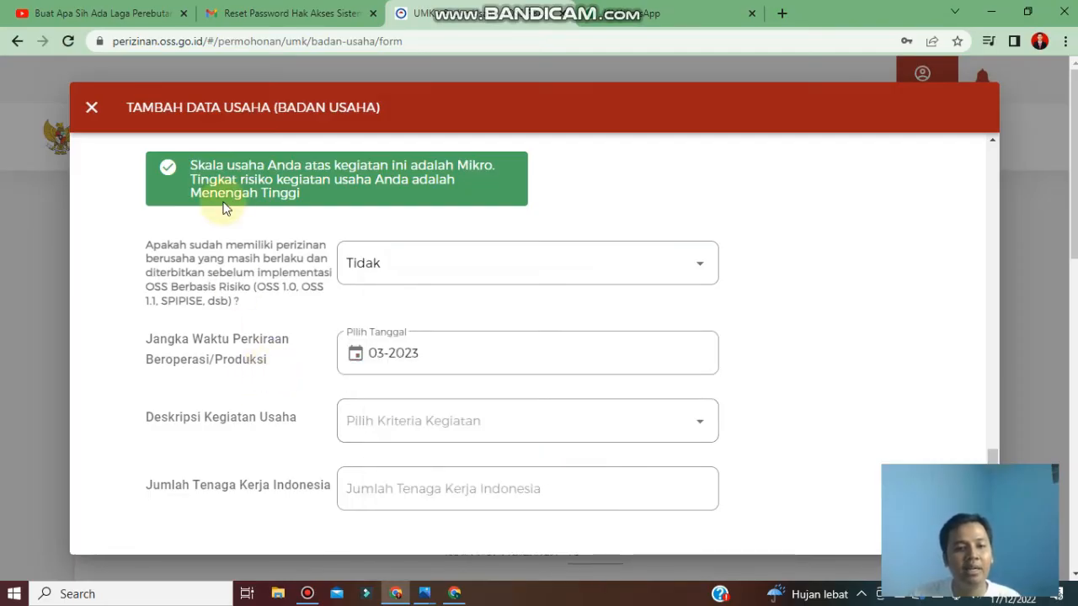
drag(302, 195, 189, 193)
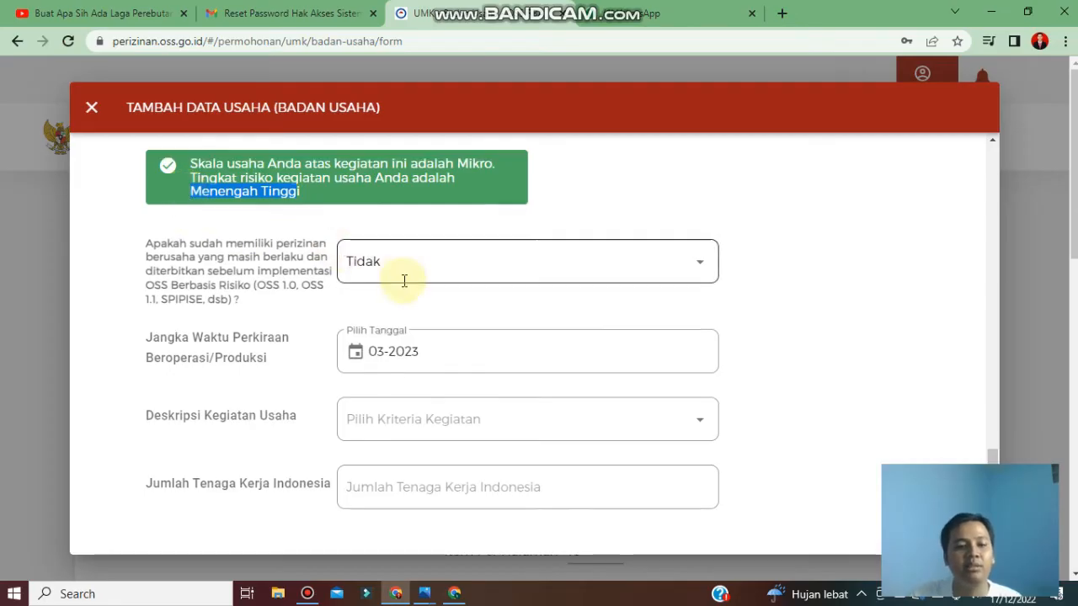
Step: Choose Seluruh as the activity description and enter 1 Indonesian worker
scroll(404, 281, down, 2)
click(472, 262)
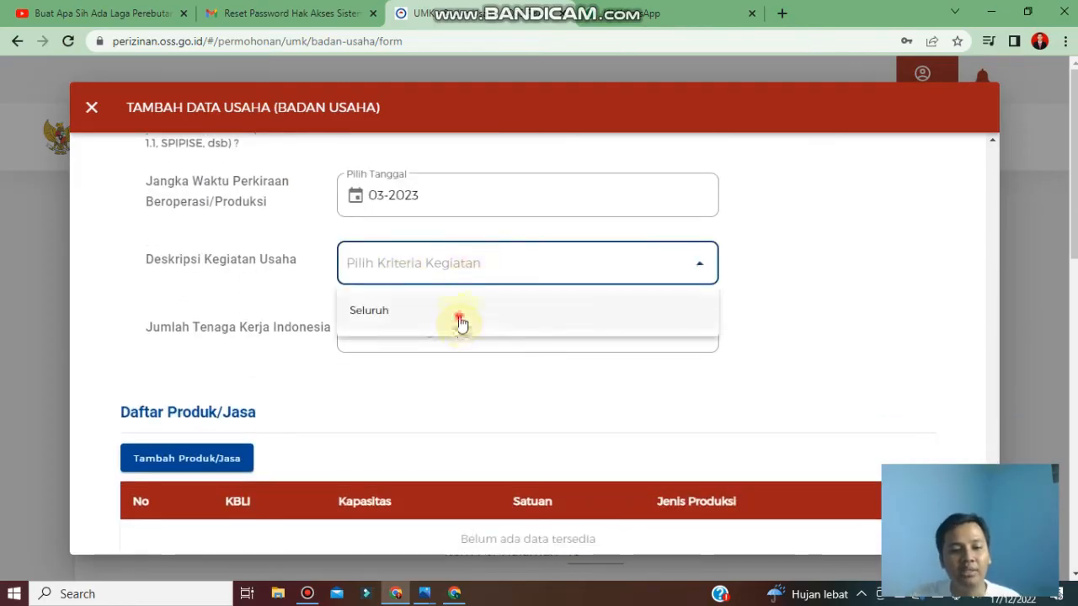
click(459, 315)
click(467, 329)
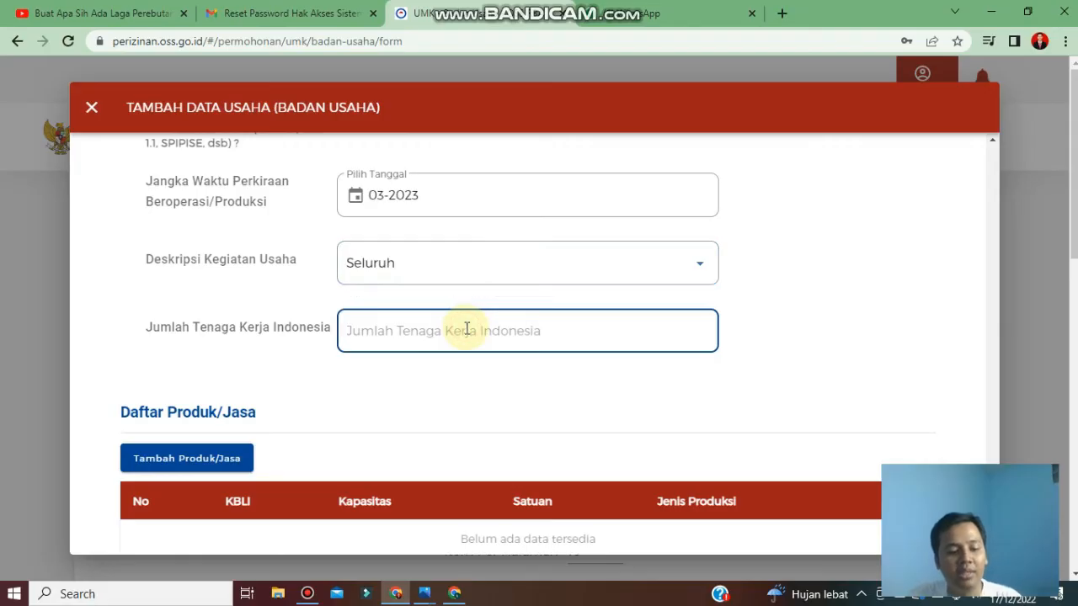
text(1)
scroll(380, 368, down, 2)
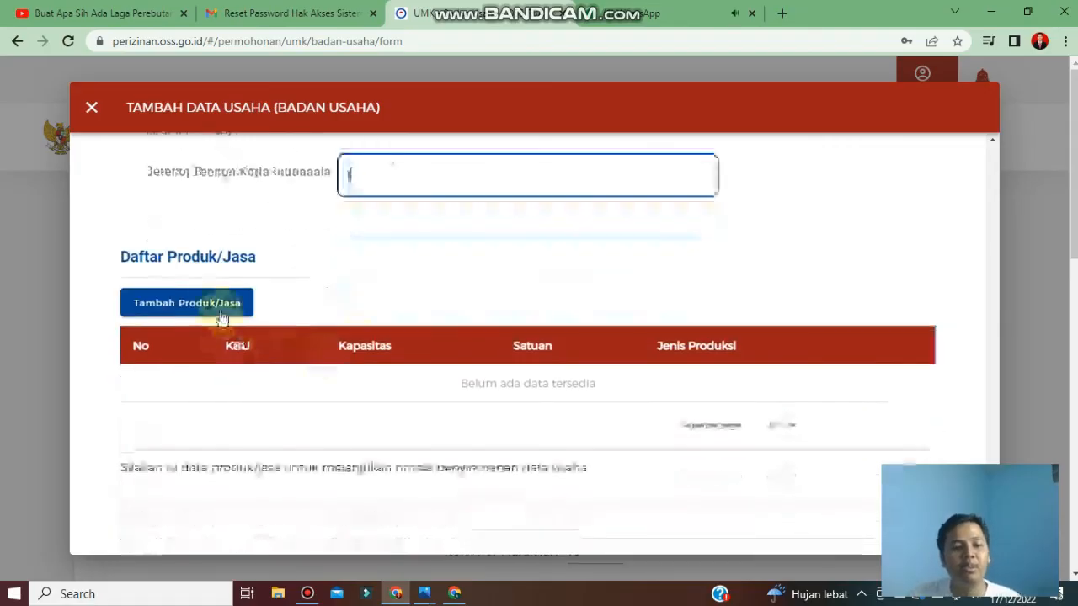
Step: Add product Konstruksi Gedung Pendidikan, type Lainnya, with a yearly capacity of 10.000.000 Rp
click(220, 312)
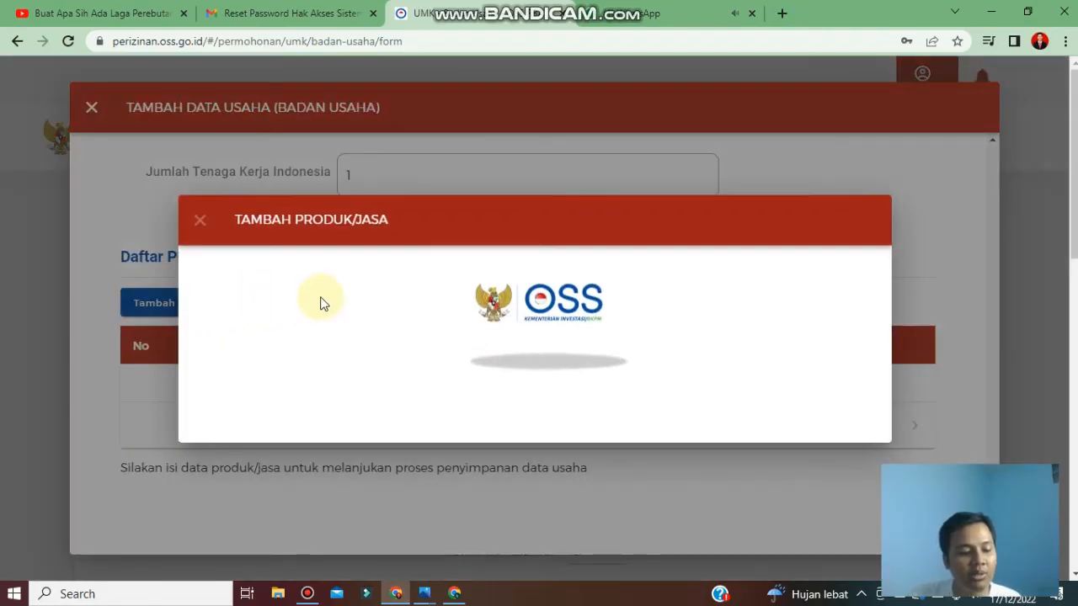
click(318, 253)
click(320, 298)
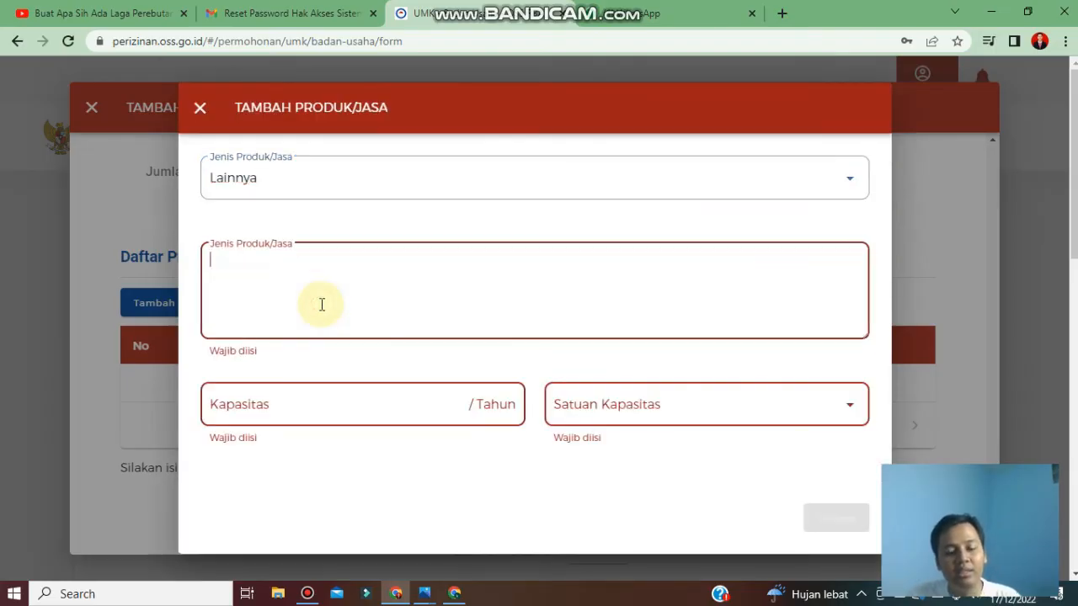
text(Konstruksi Ge)
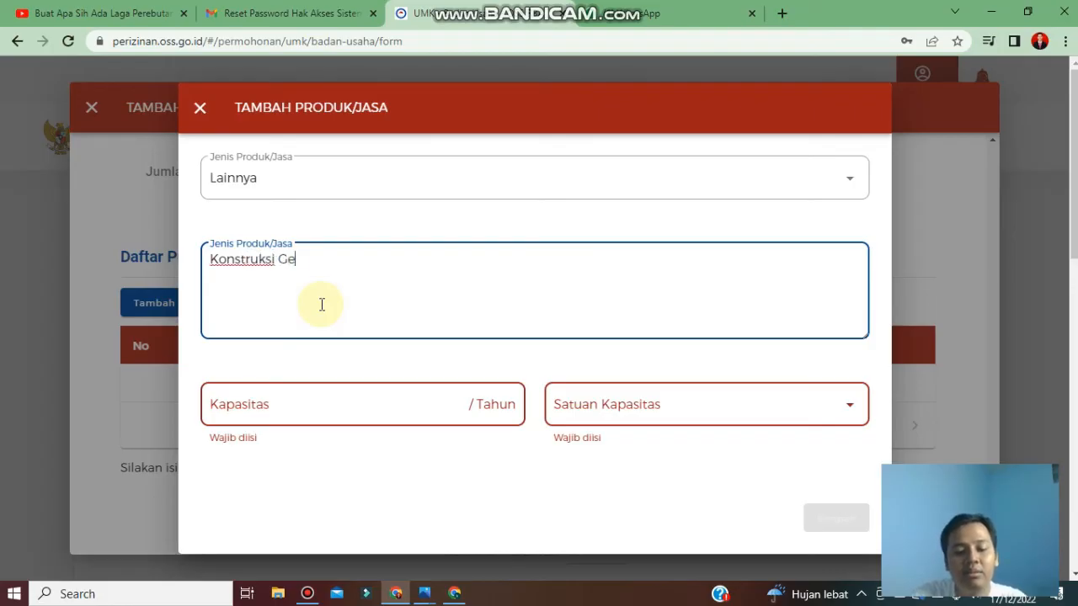
text(dunf)
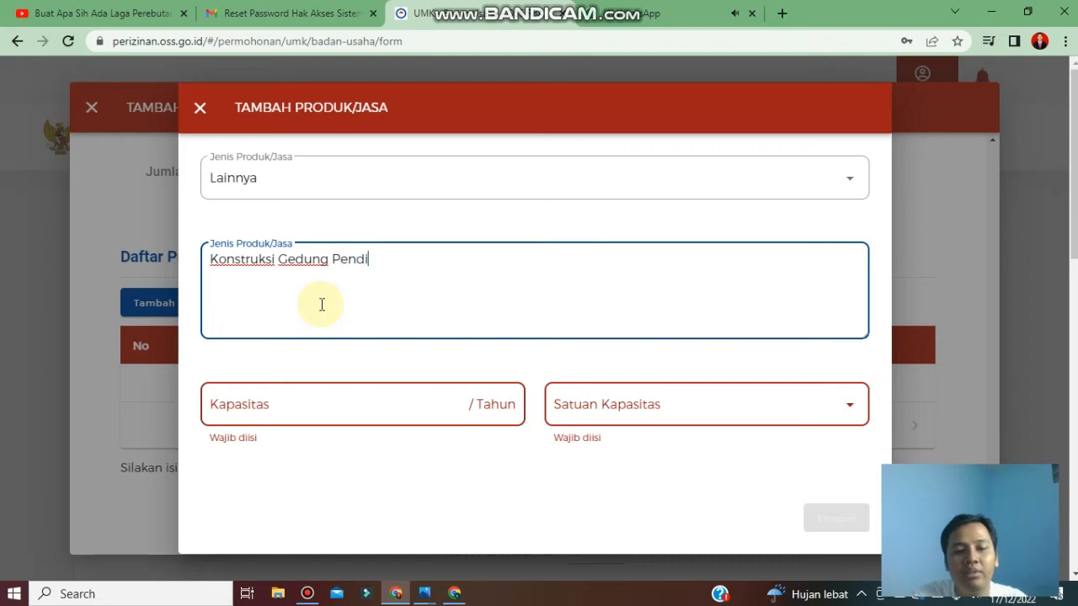
click(645, 405)
click(600, 459)
click(447, 417)
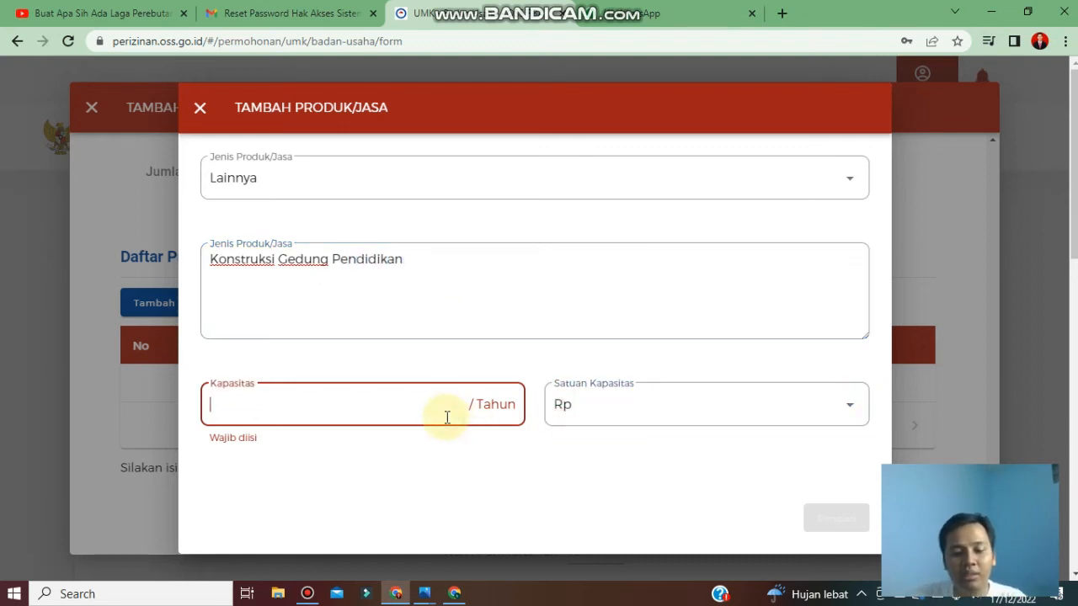
text(10.000.000)
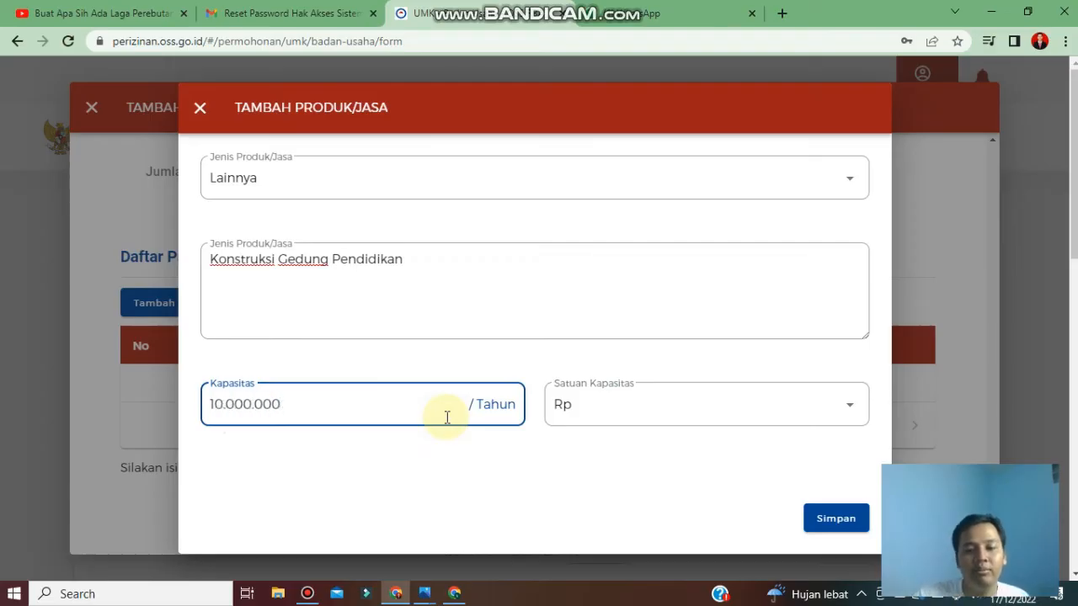
click(829, 518)
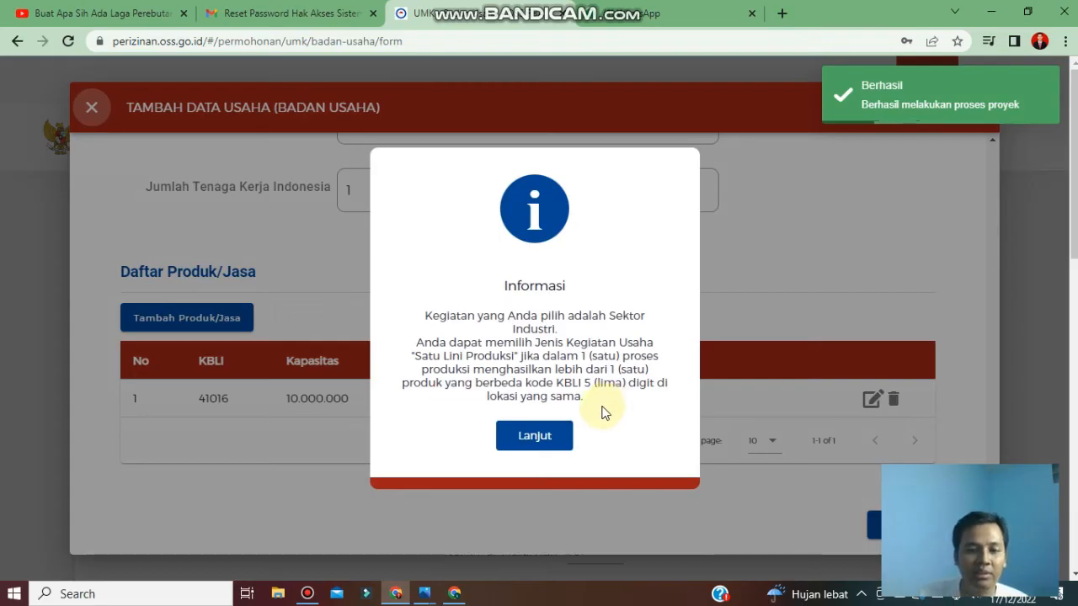
Step: Acknowledge the sector notice, agree to the data-accuracy declaration, and continue to Daftar Kegiatan Usaha
click(556, 434)
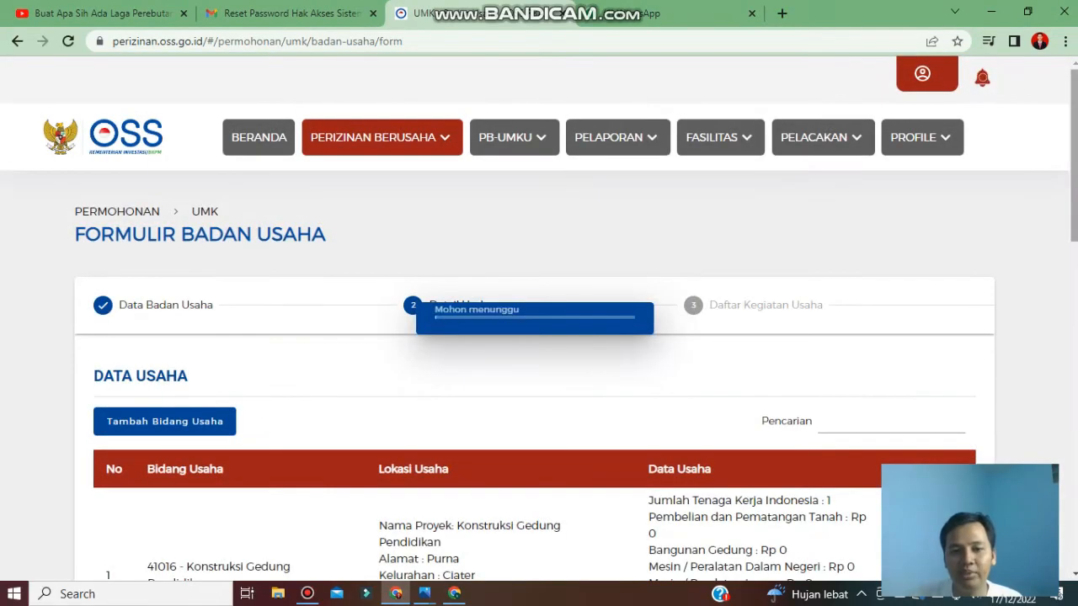
drag(1074, 119, 988, 417)
click(760, 338)
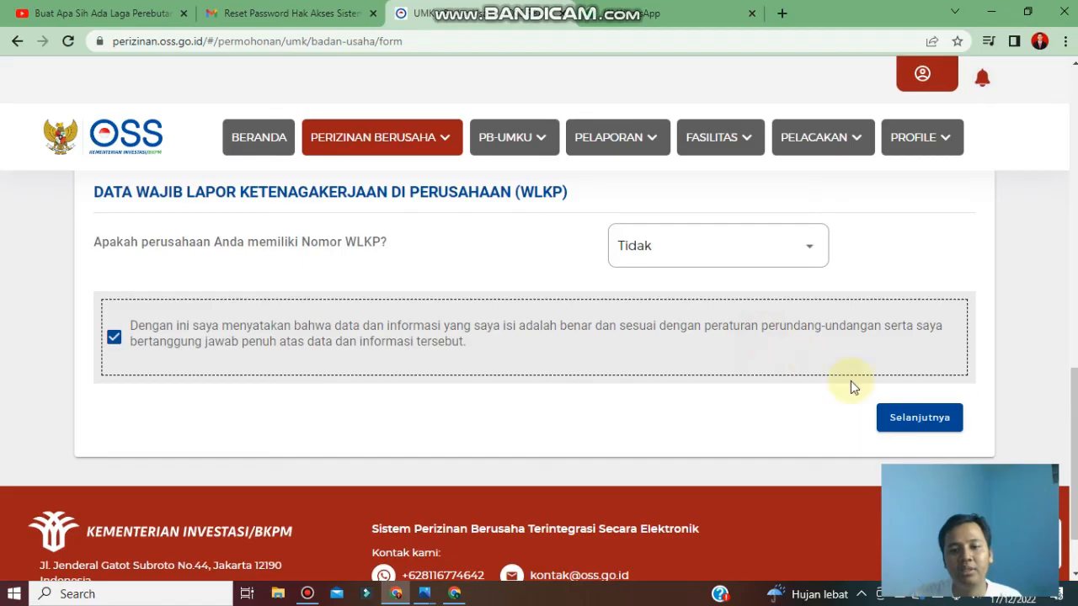
click(919, 419)
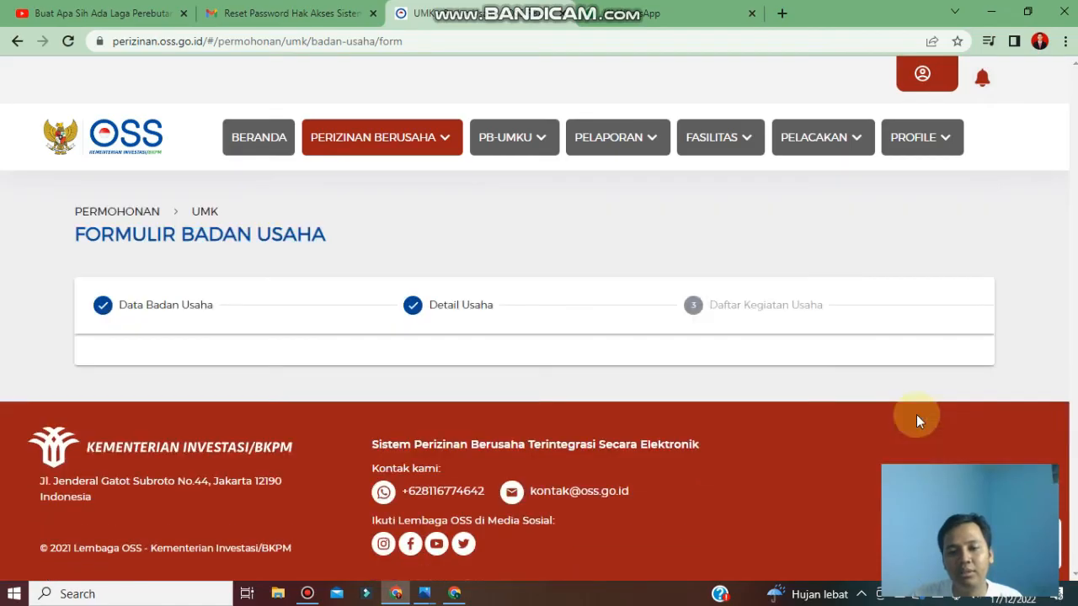
scroll(843, 404, down, 3)
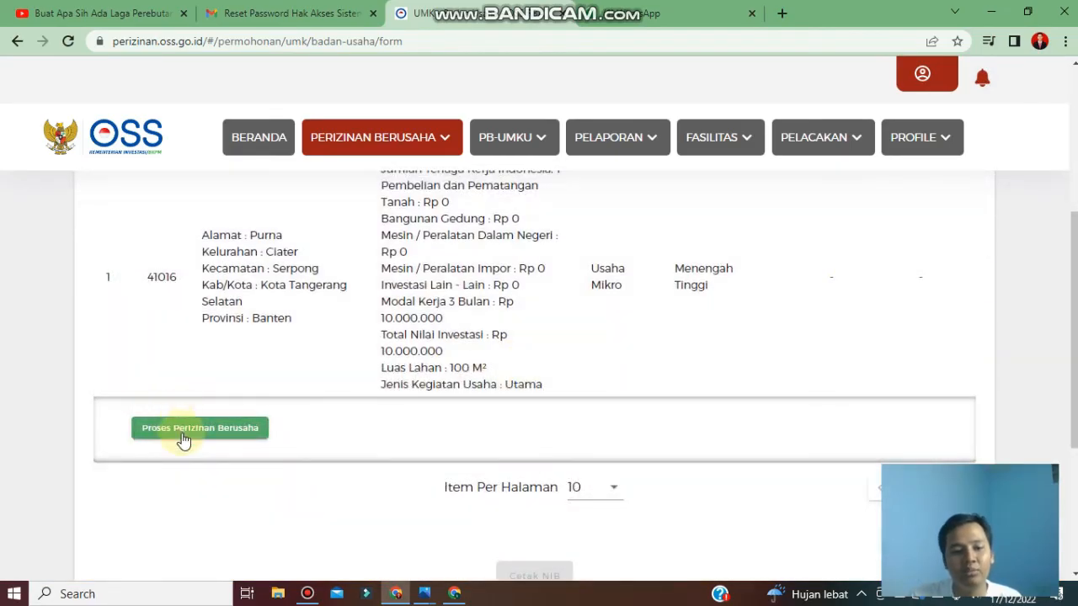
Step: Start licensing with no environmental approval yet (Belum), Konstruksi Bangunan, and building area under 5.000 m2
click(182, 431)
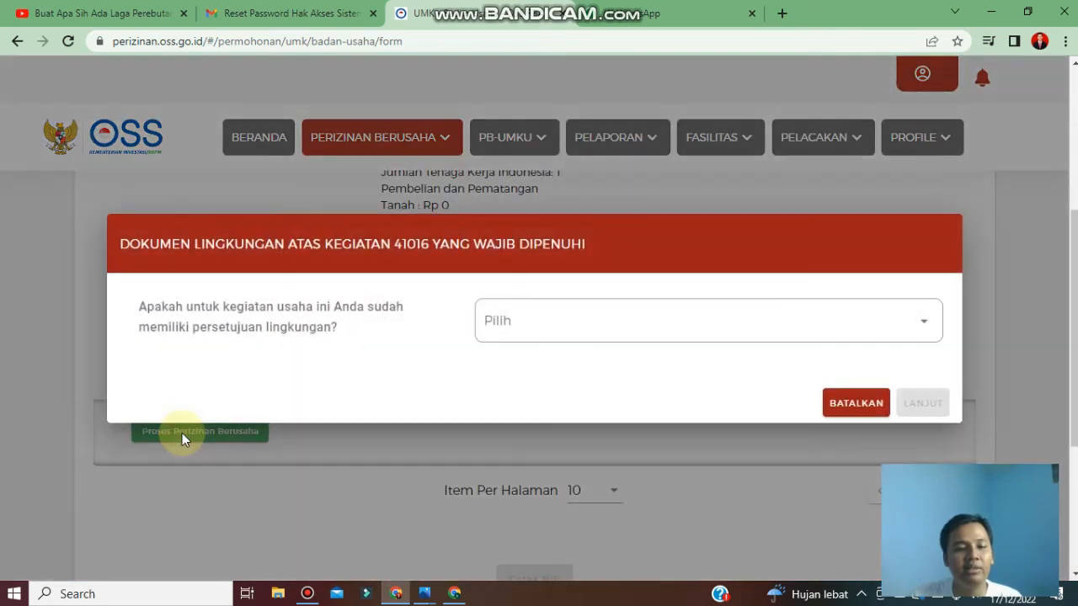
click(546, 327)
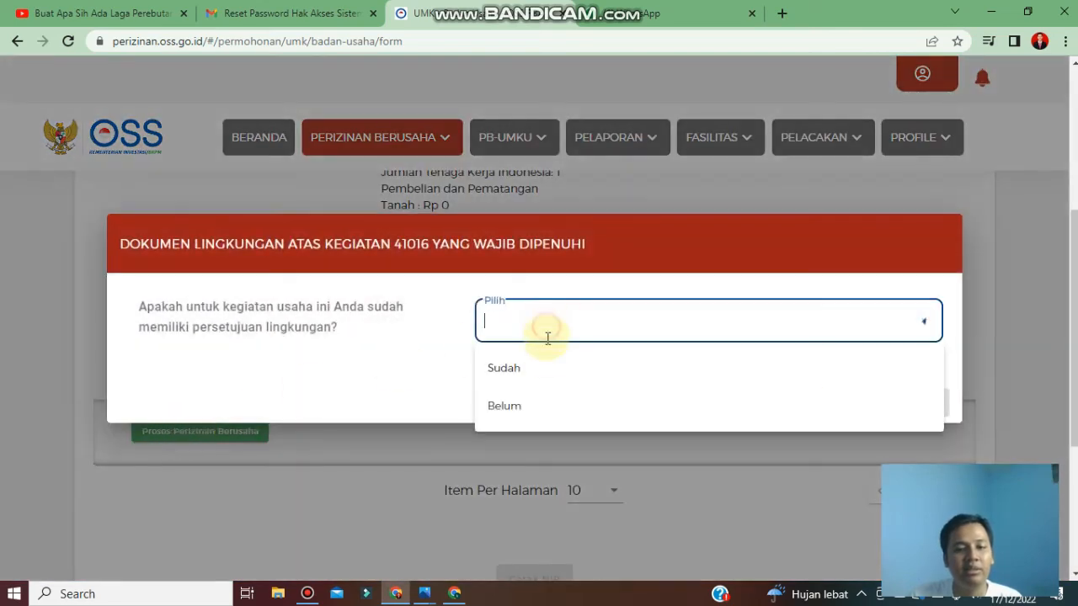
click(548, 399)
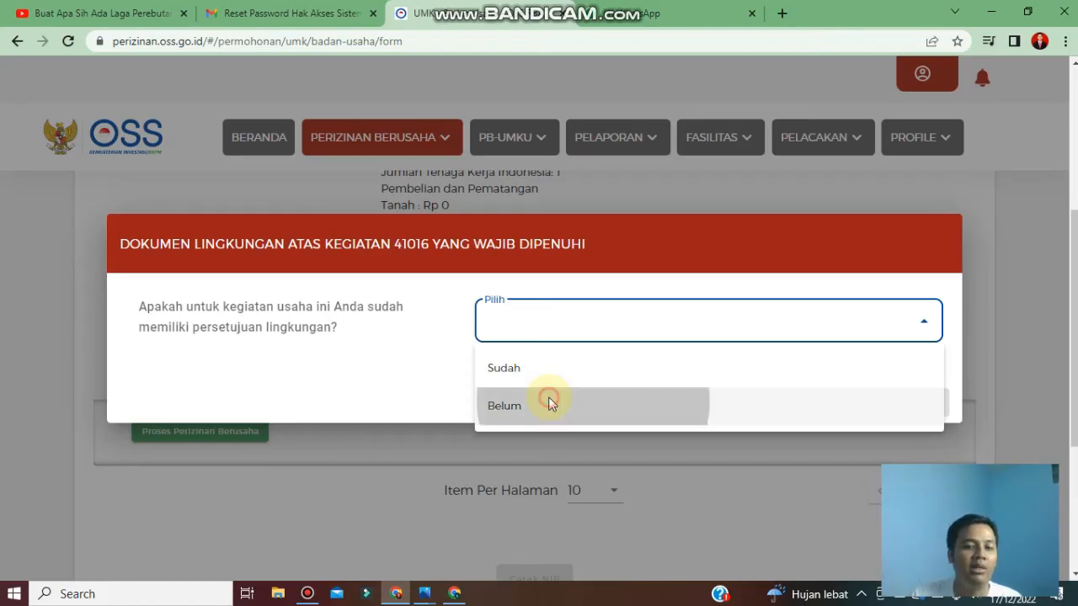
click(548, 346)
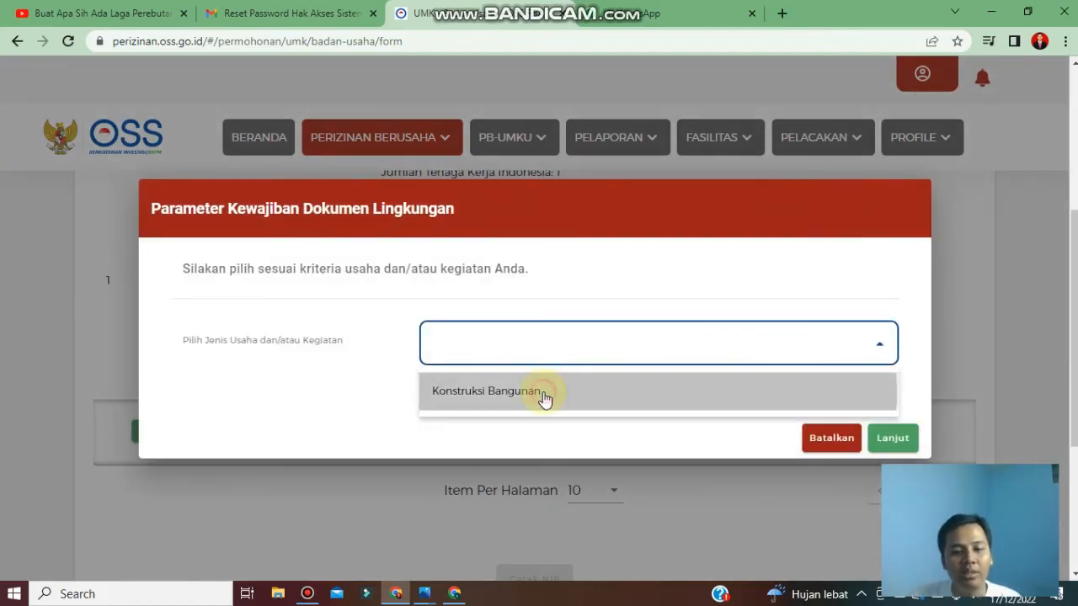
click(544, 394)
click(710, 393)
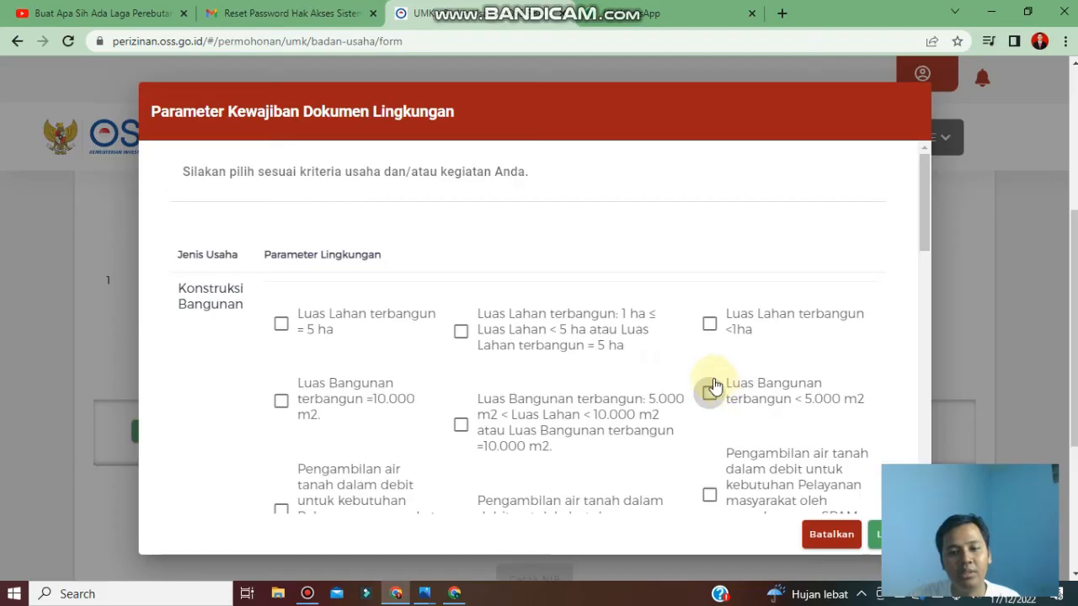
Step: Describe the business as Konstruksi Gedung Pendidikan and confirm the environmental parameters
scroll(708, 396, down, 3)
scroll(698, 385, down, 10)
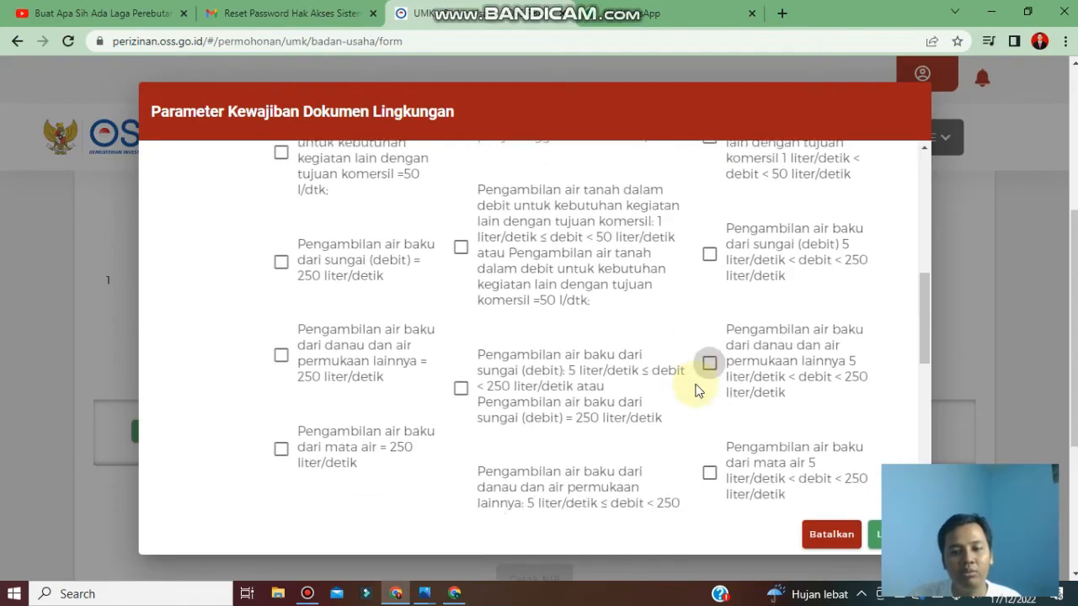
click(547, 381)
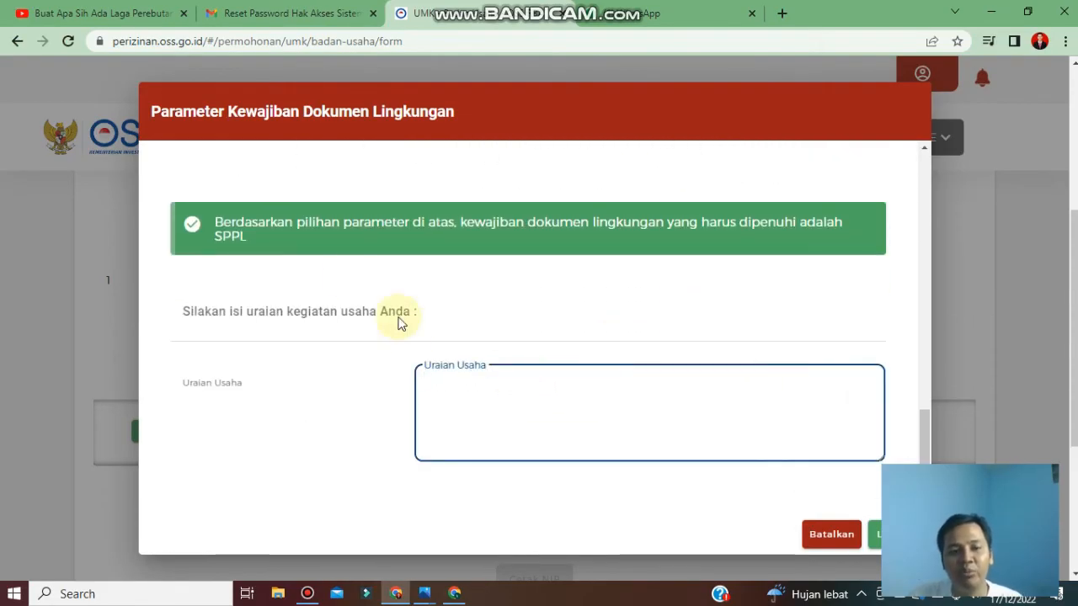
drag(258, 239, 211, 244)
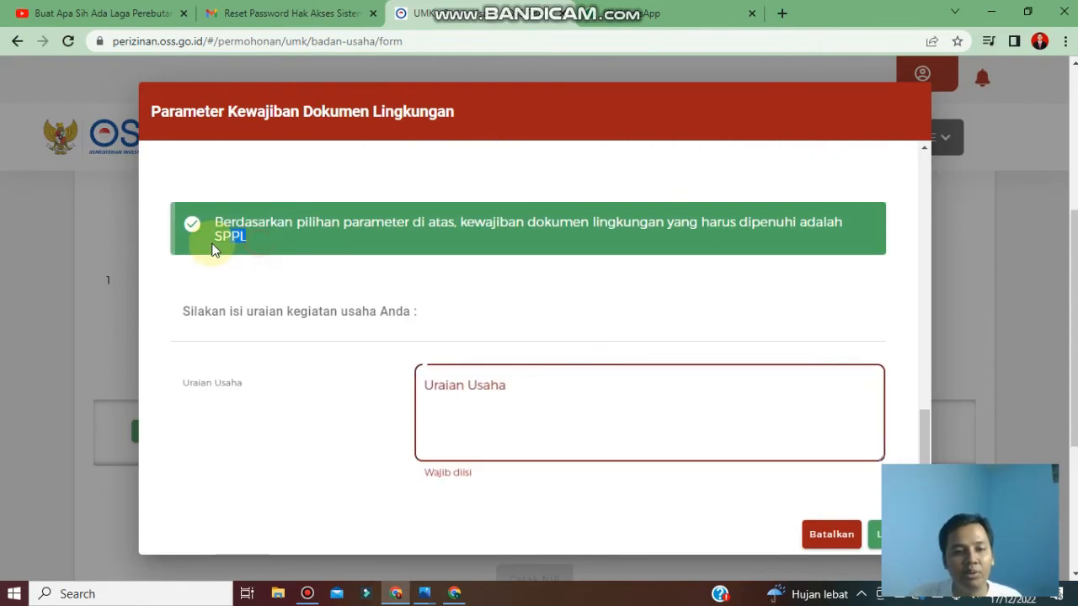
click(453, 378)
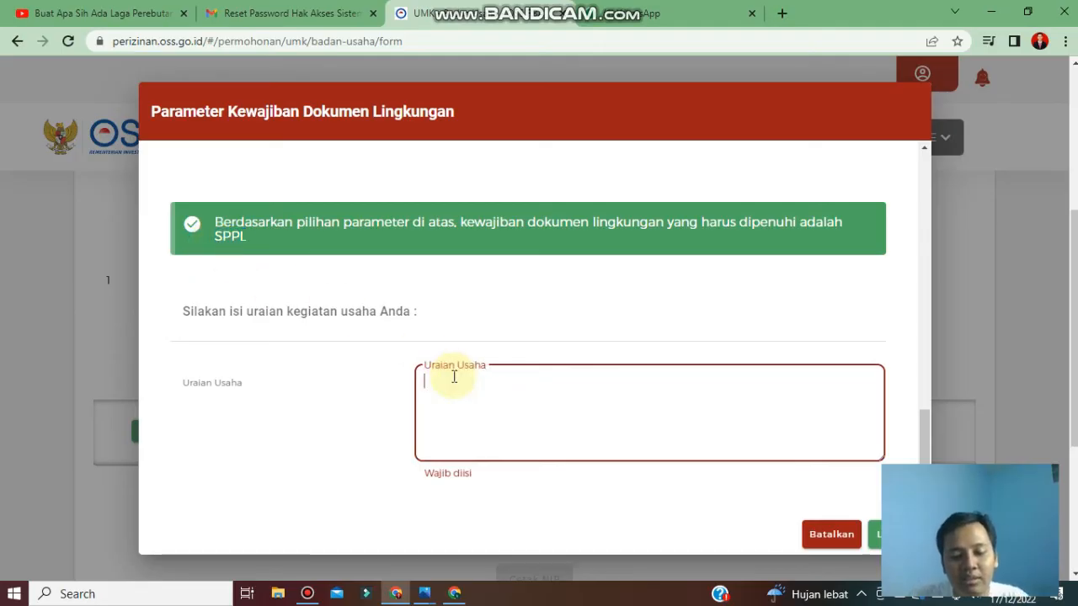
text(Konstruksi Gedung Pendi)
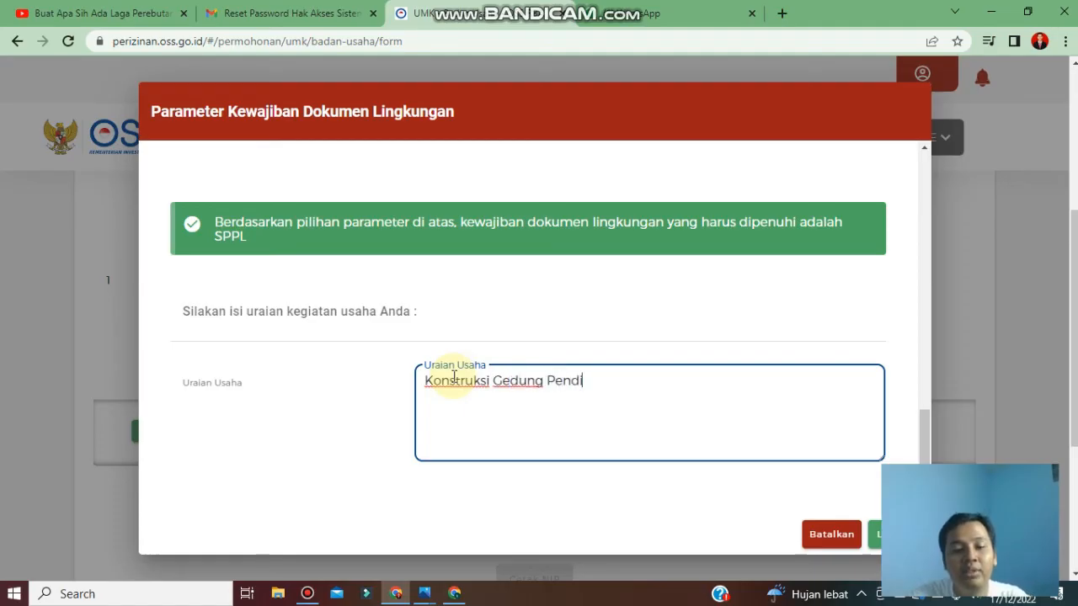
click(876, 534)
Step: Agree to the K3L, business standards, and SPPL commitment statements
click(573, 458)
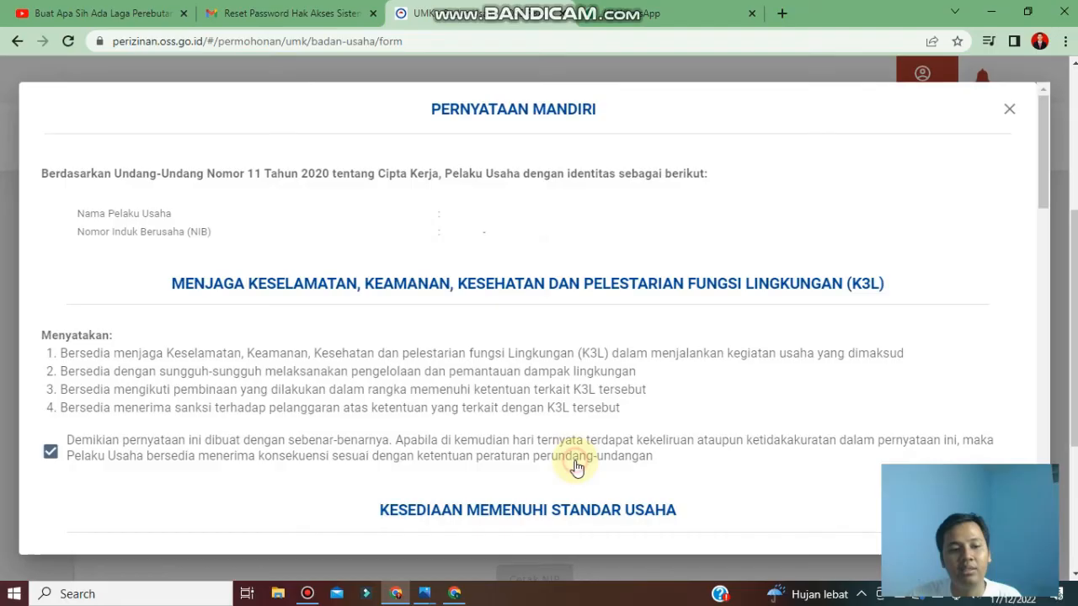
scroll(574, 457, down, 7)
click(569, 385)
scroll(566, 396, down, 4)
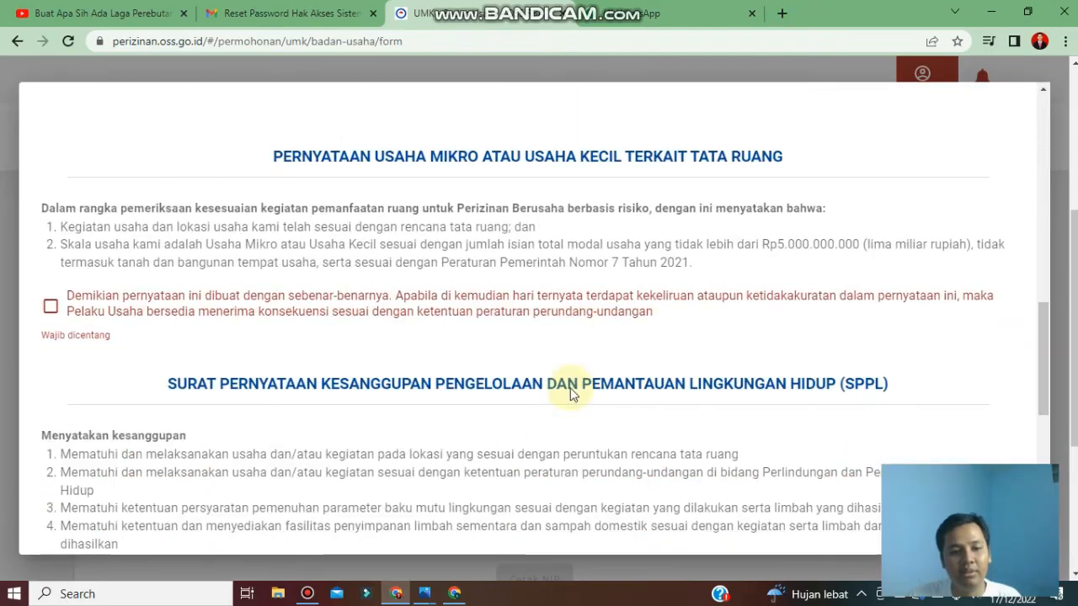
scroll(581, 329, down, 5)
click(595, 279)
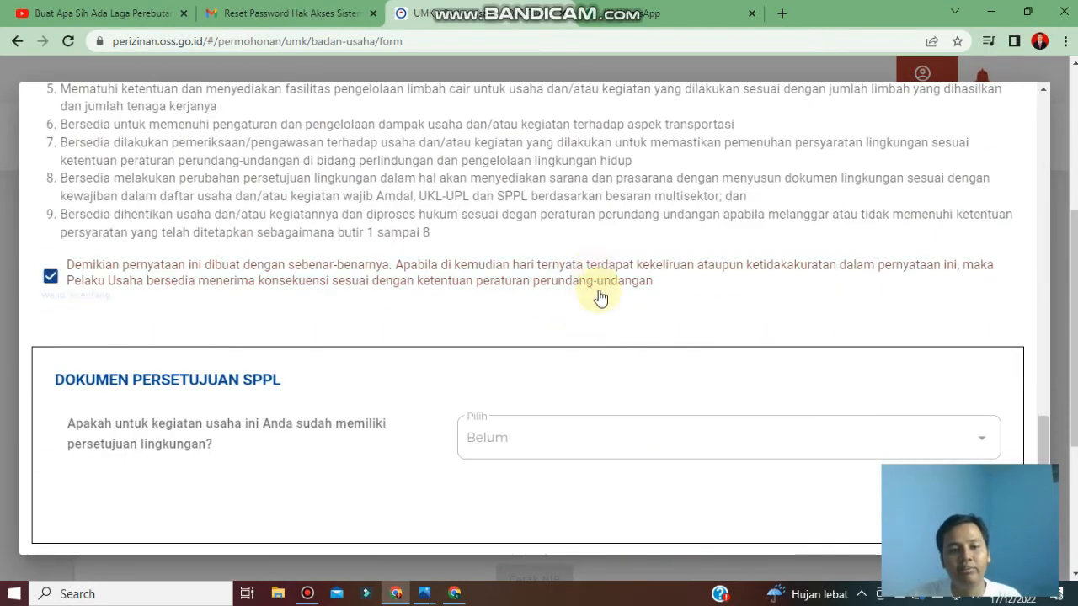
scroll(594, 279, down, 1)
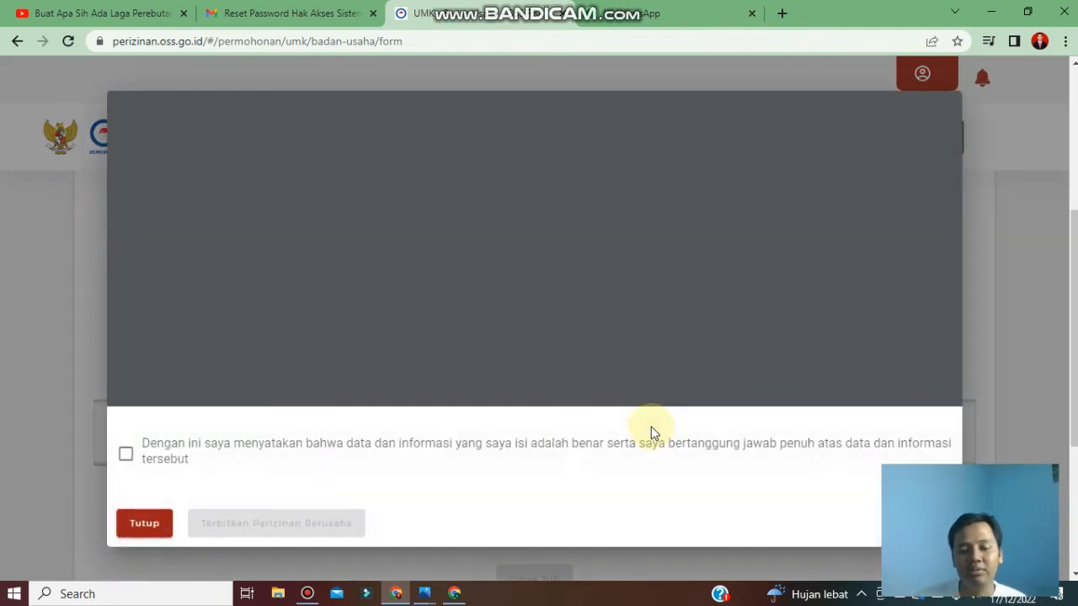
Step: Review the draft NIB attachment and agree to the final declaration to enable issuing the license
scroll(705, 228, down, 10)
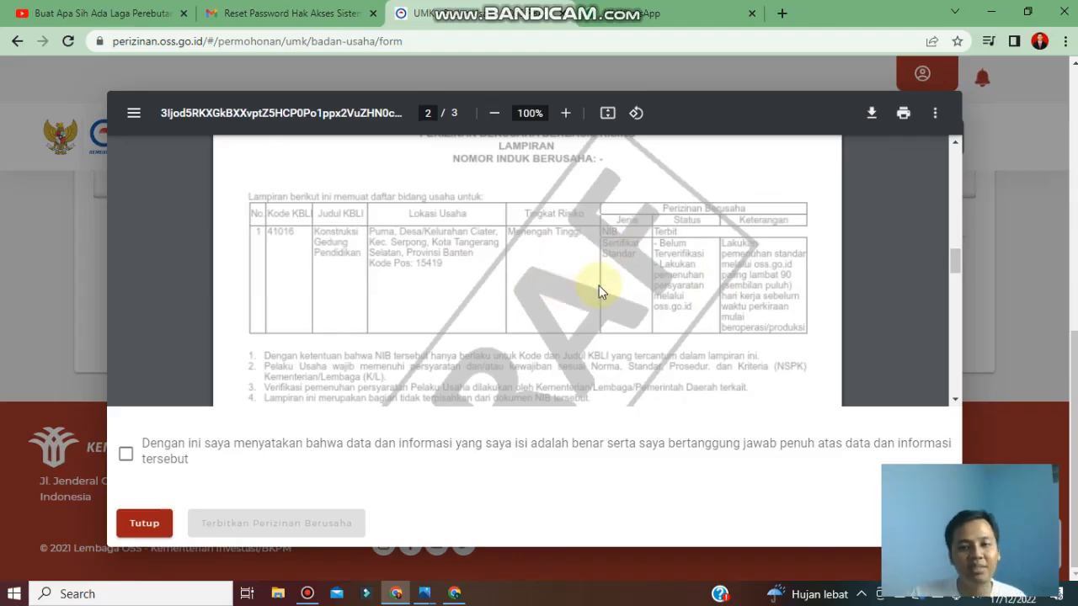
click(313, 451)
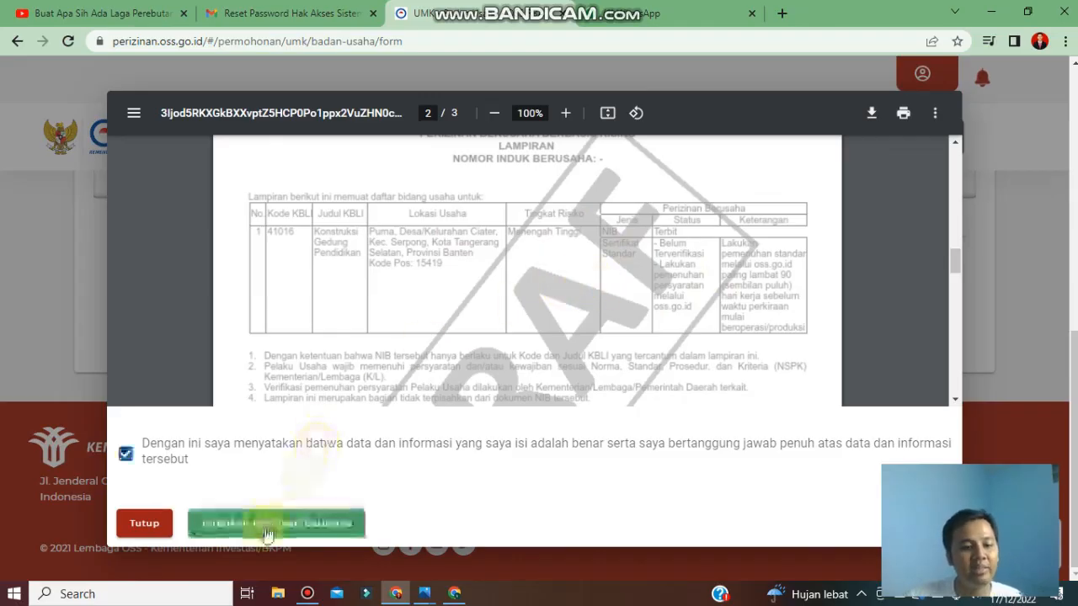